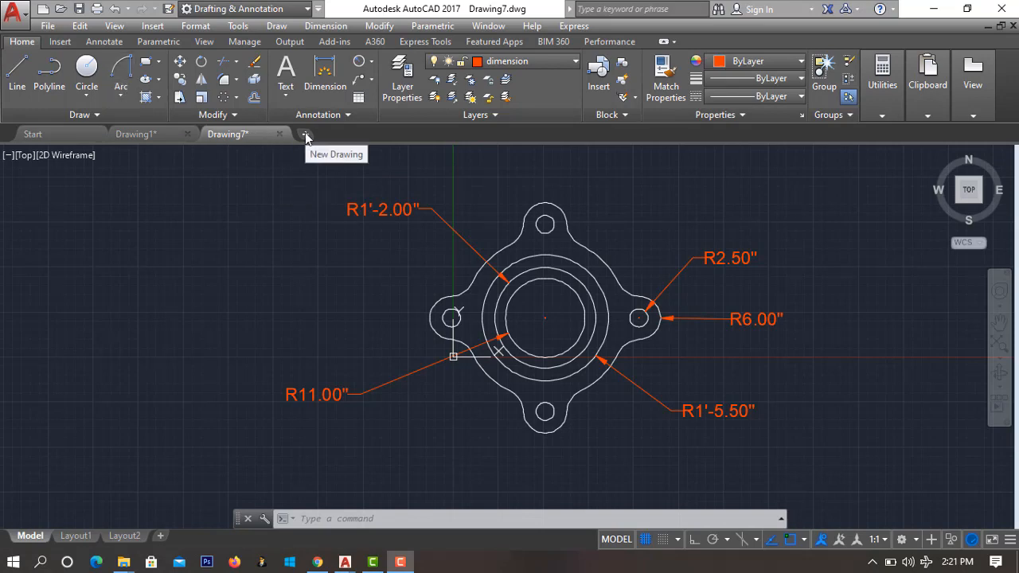
Step: Create a new blank drawing alongside the open flange drawing
click(307, 137)
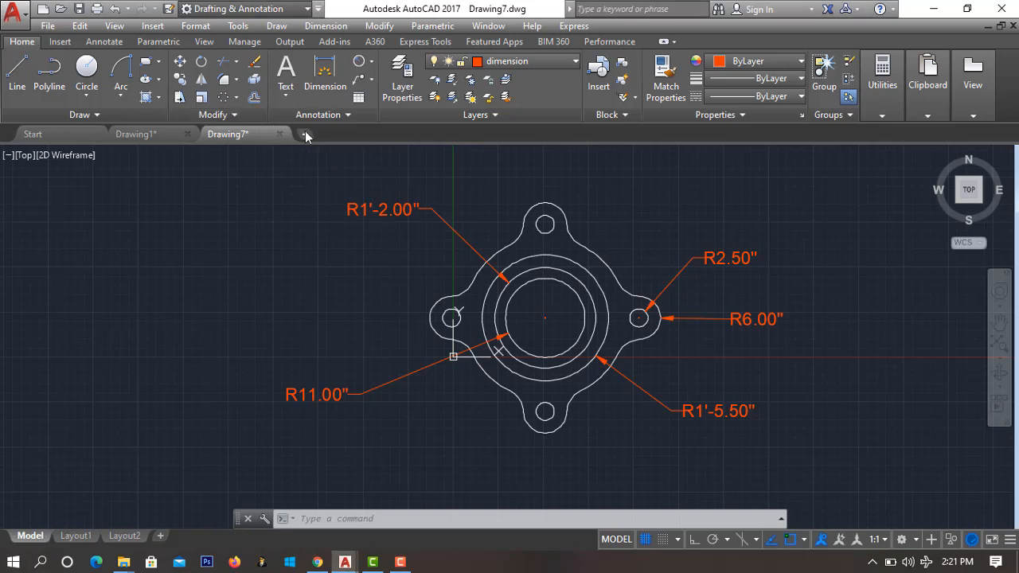
click(306, 137)
click(307, 137)
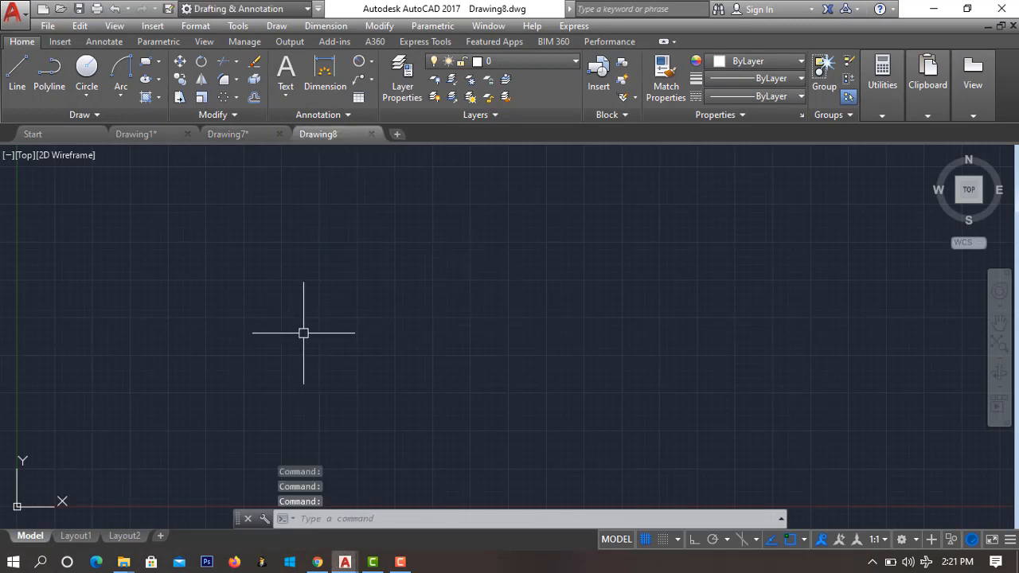
Step: Set the drawing's length units to Engineering with a precision of 0'-0.00"
key(Return)
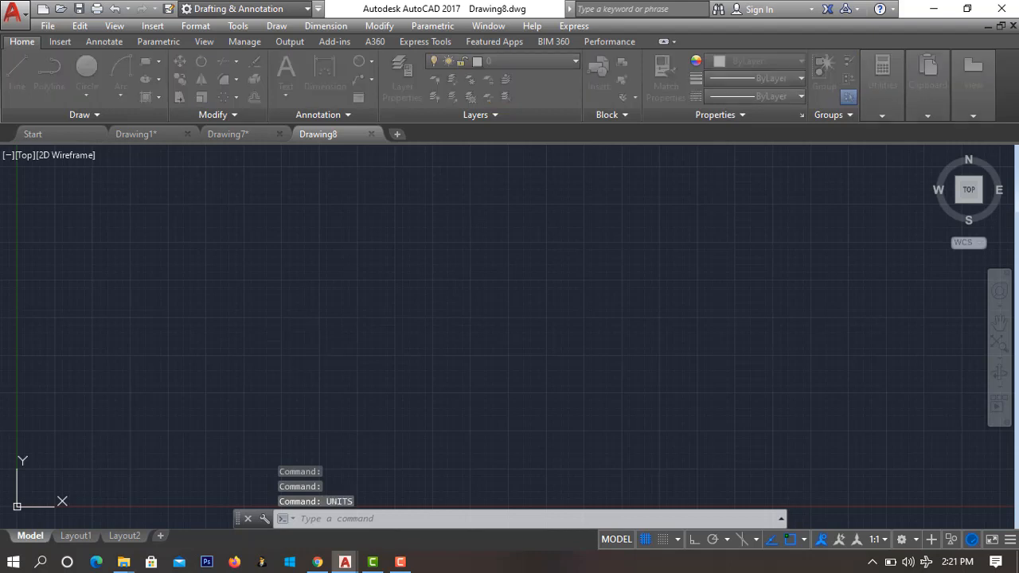
click(482, 175)
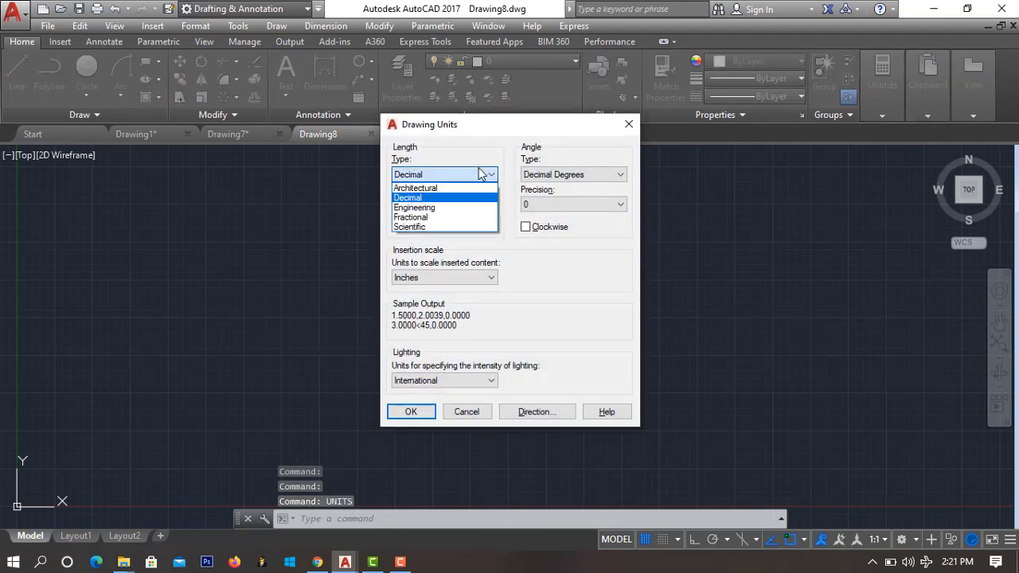
click(453, 208)
click(467, 206)
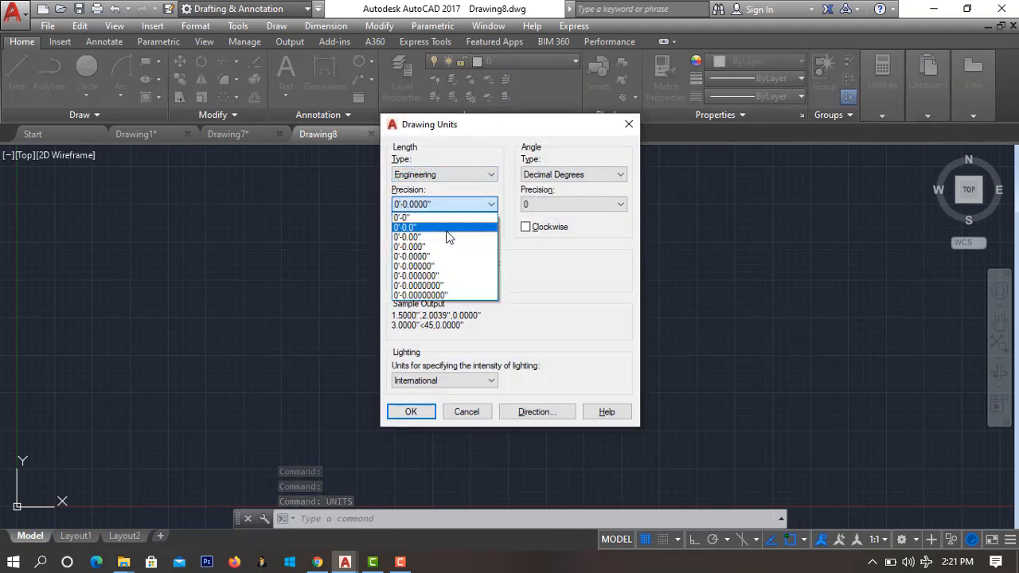
click(444, 243)
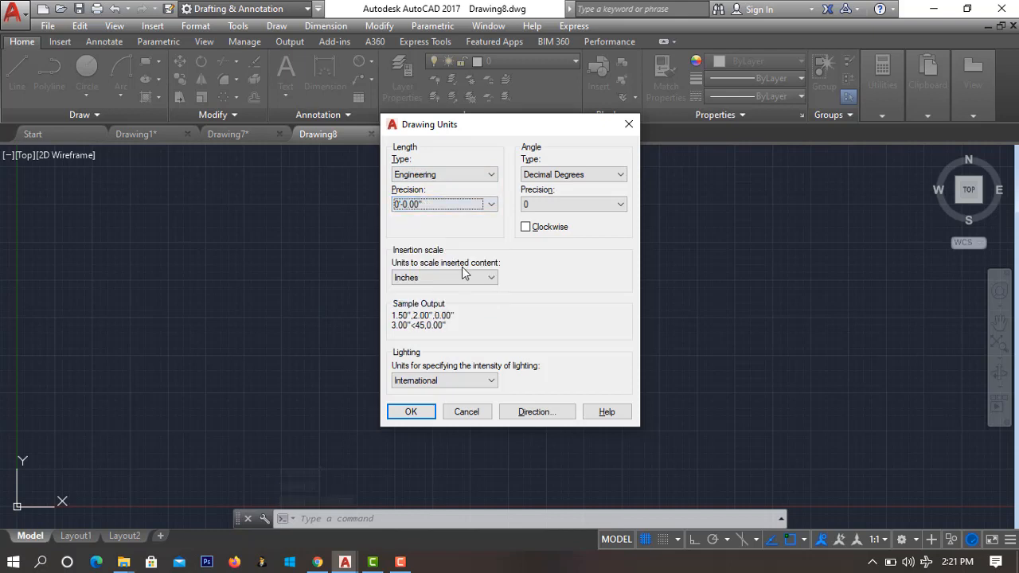
click(407, 415)
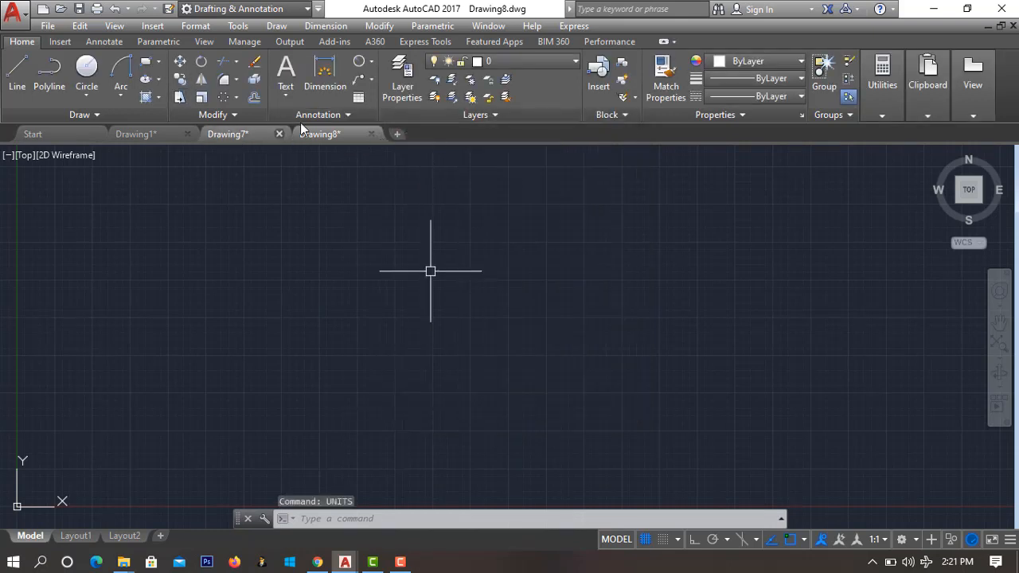
Step: Modify the Standard dimension style so its primary units use the Engineering format with 0'-0.00" precision
click(344, 115)
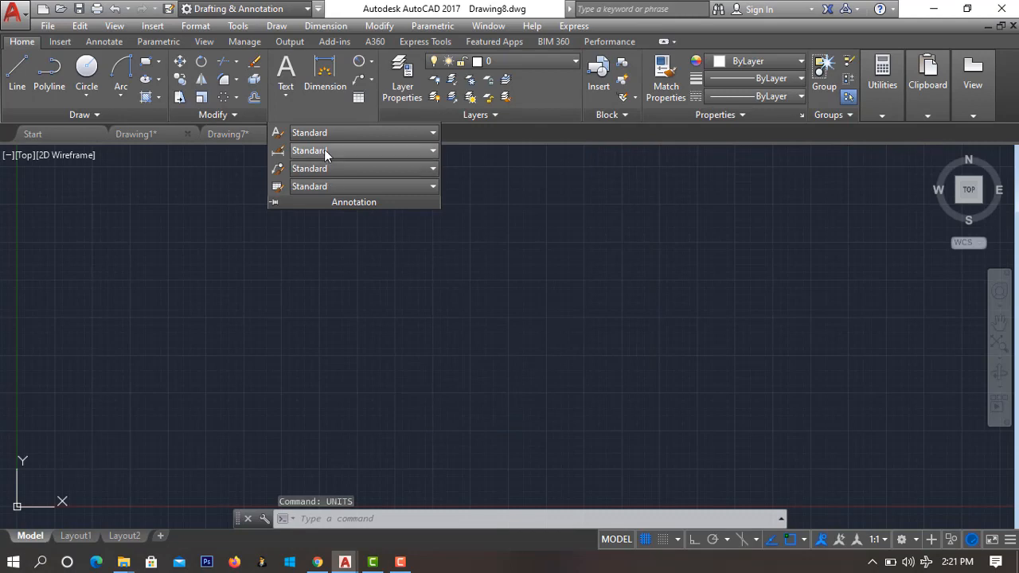
click(324, 151)
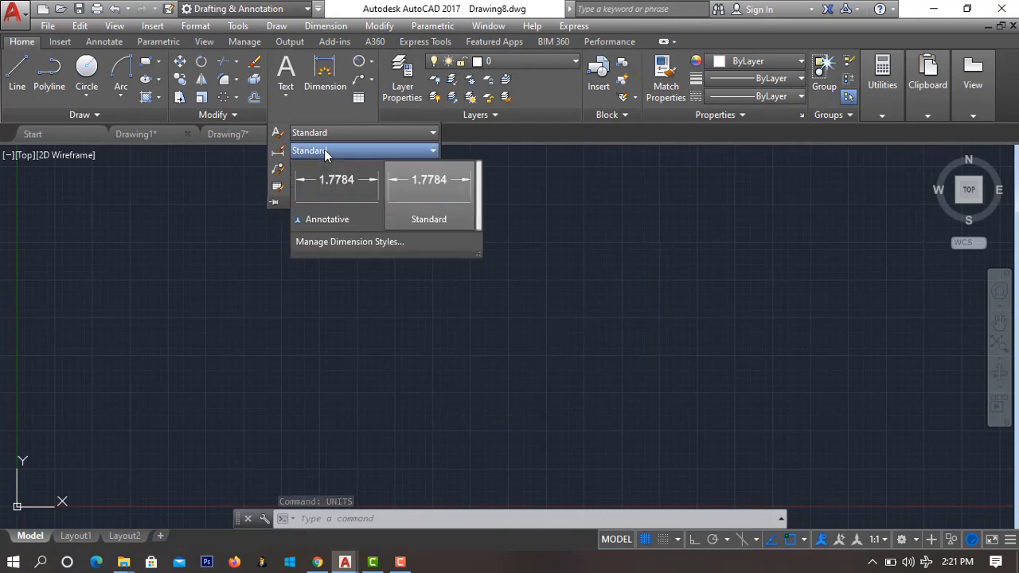
click(357, 241)
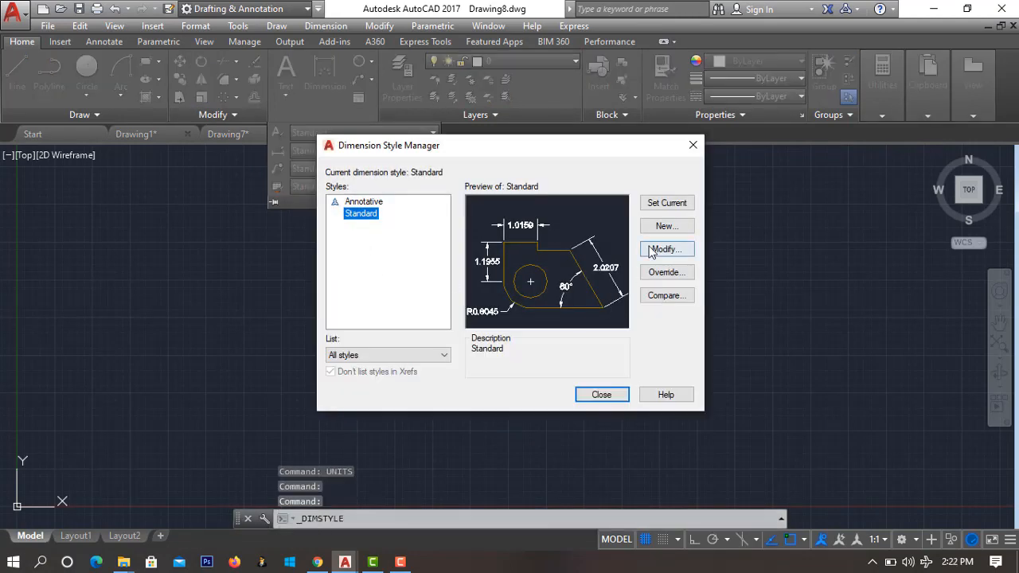
click(651, 250)
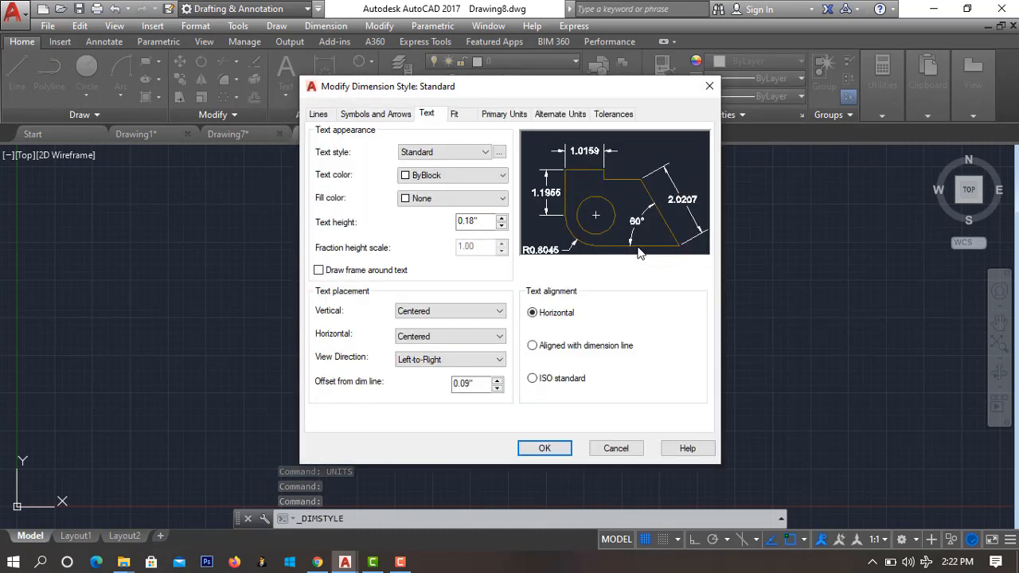
click(502, 114)
click(462, 147)
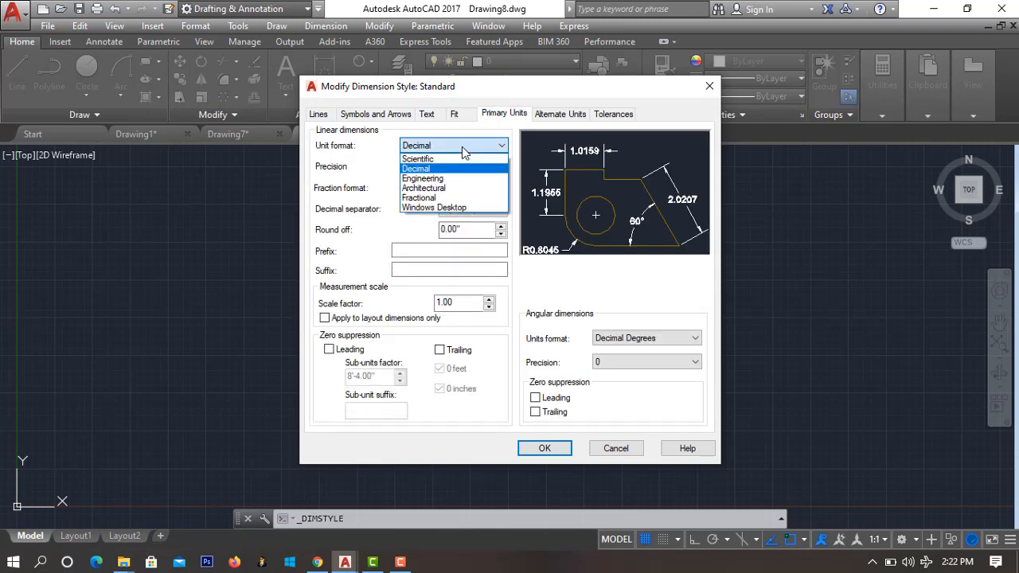
click(443, 171)
click(443, 167)
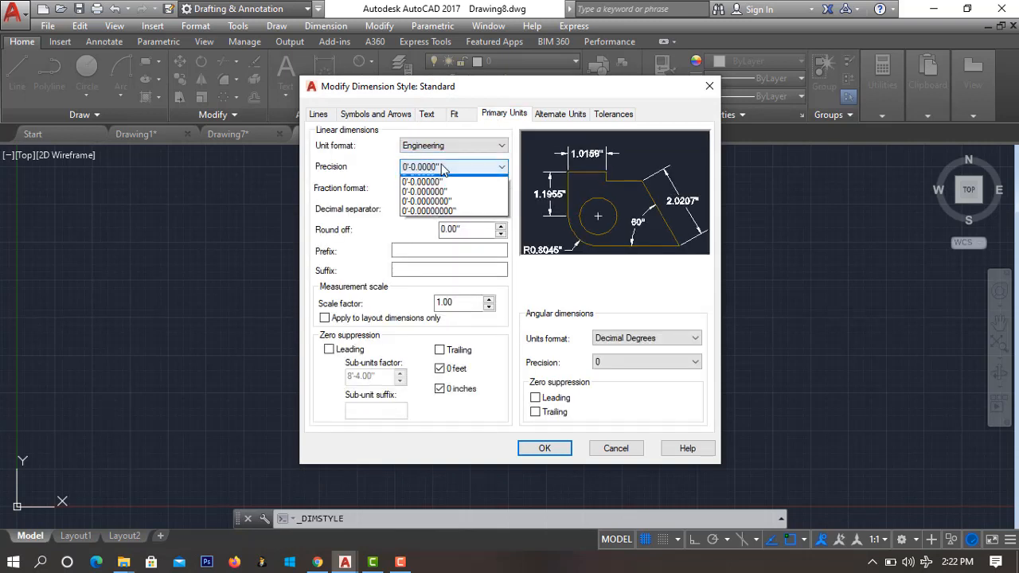
click(436, 198)
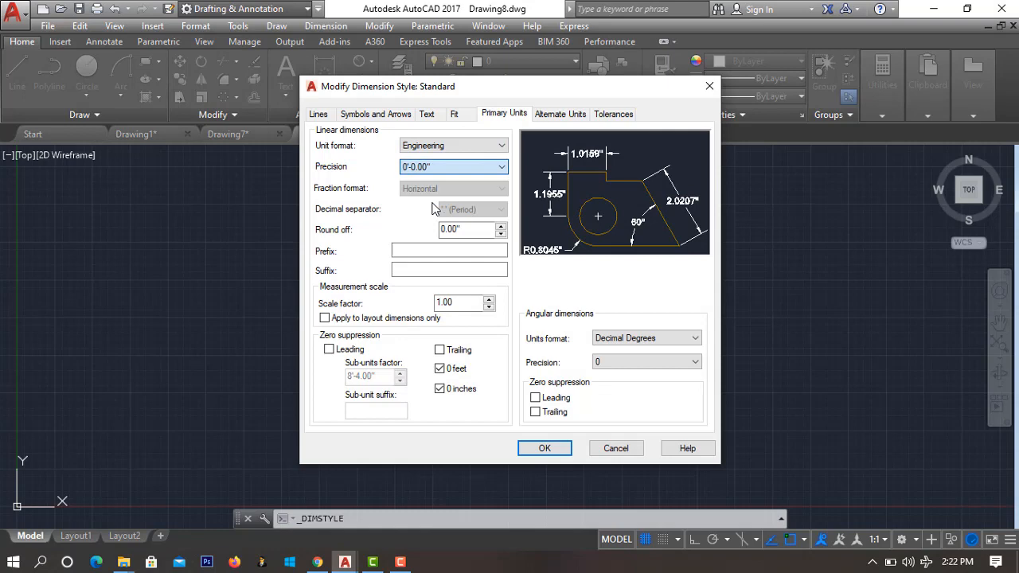
Step: Set the Standard dimension style's text height to 3.5 and change its arrow size, then apply the style changes
click(426, 116)
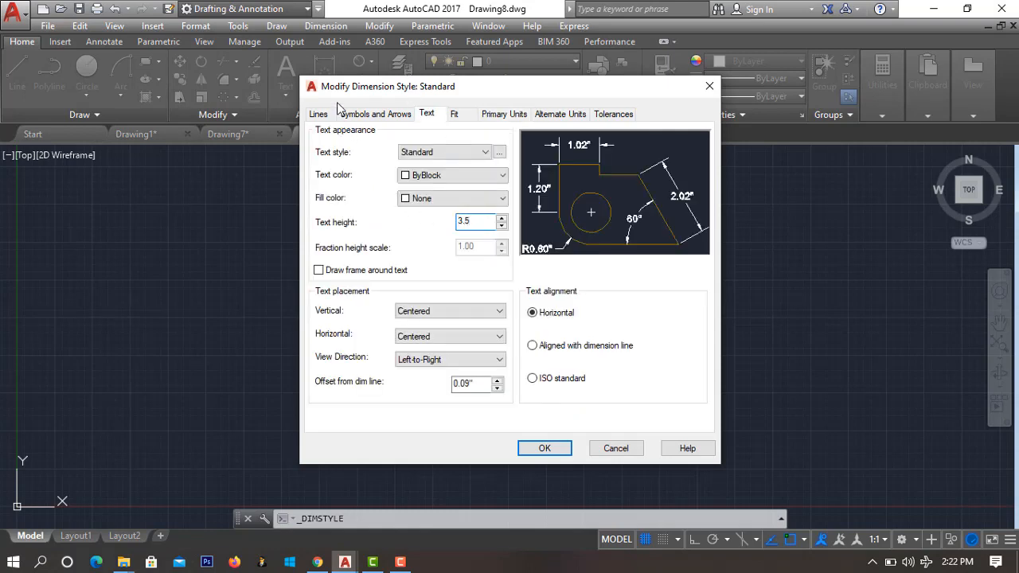
click(375, 114)
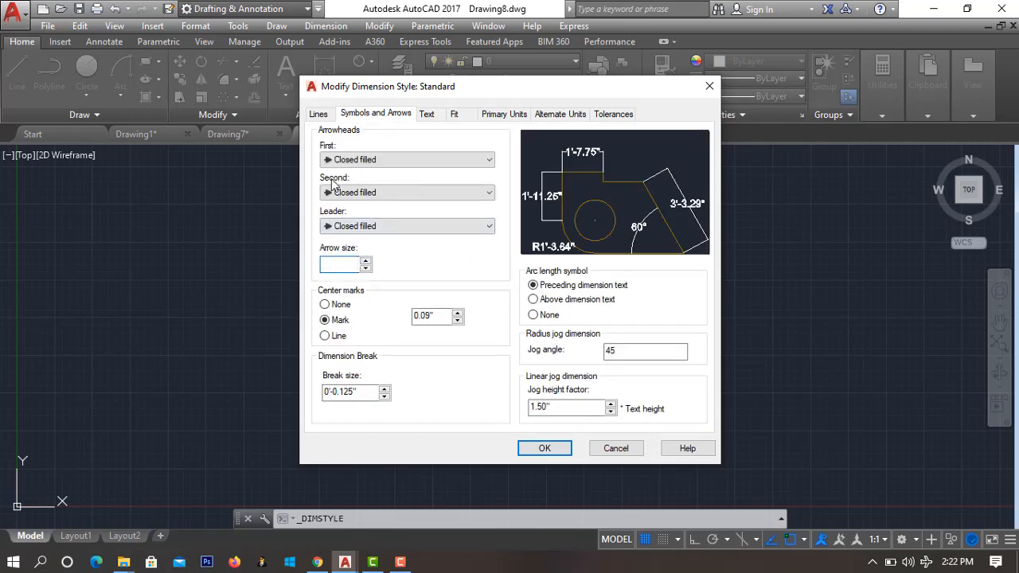
click(568, 449)
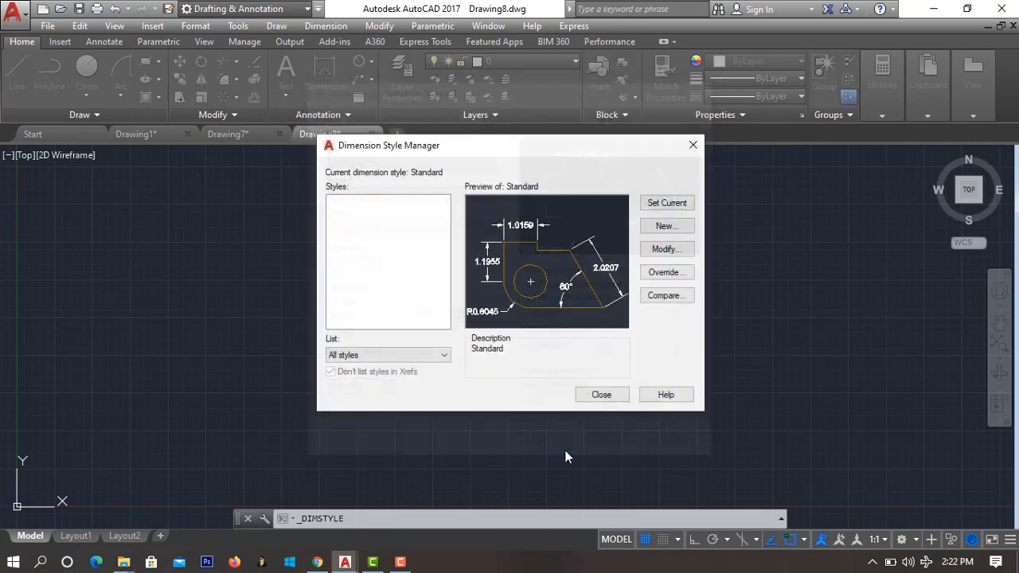
click(593, 399)
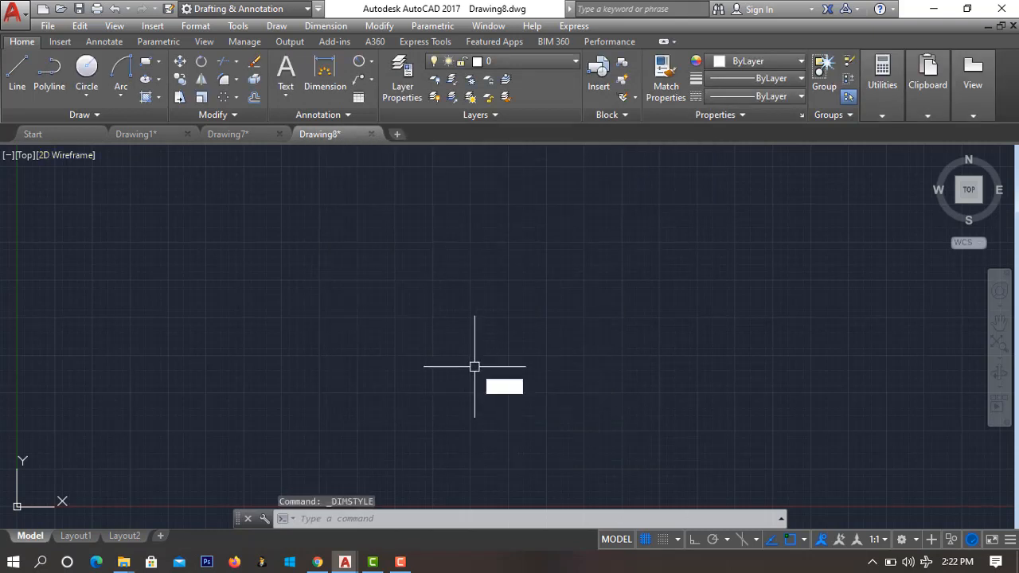
Step: Draw a circle with a radius of 11 inches in the empty drawing area
text(ci)
key(Return)
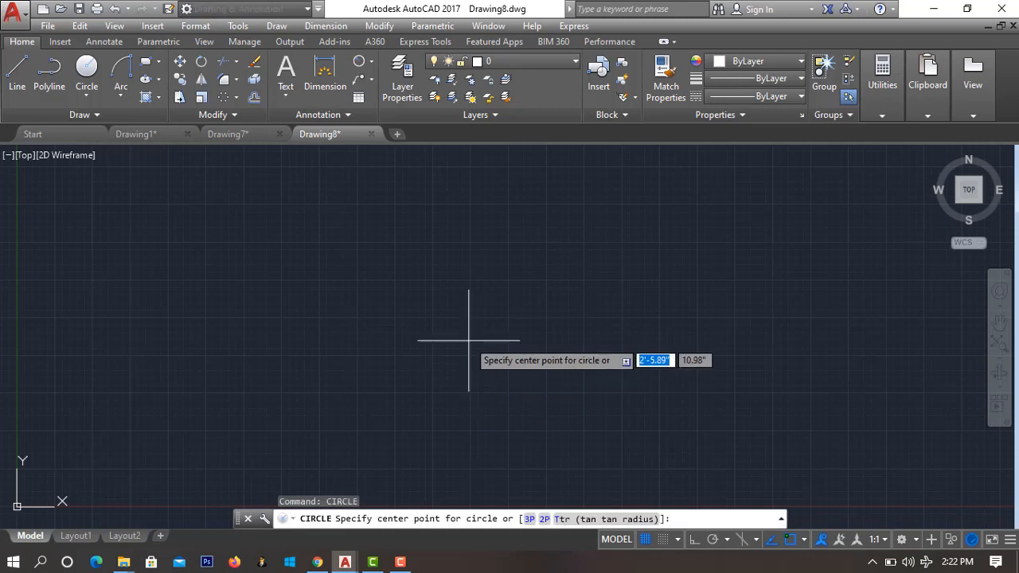
click(490, 366)
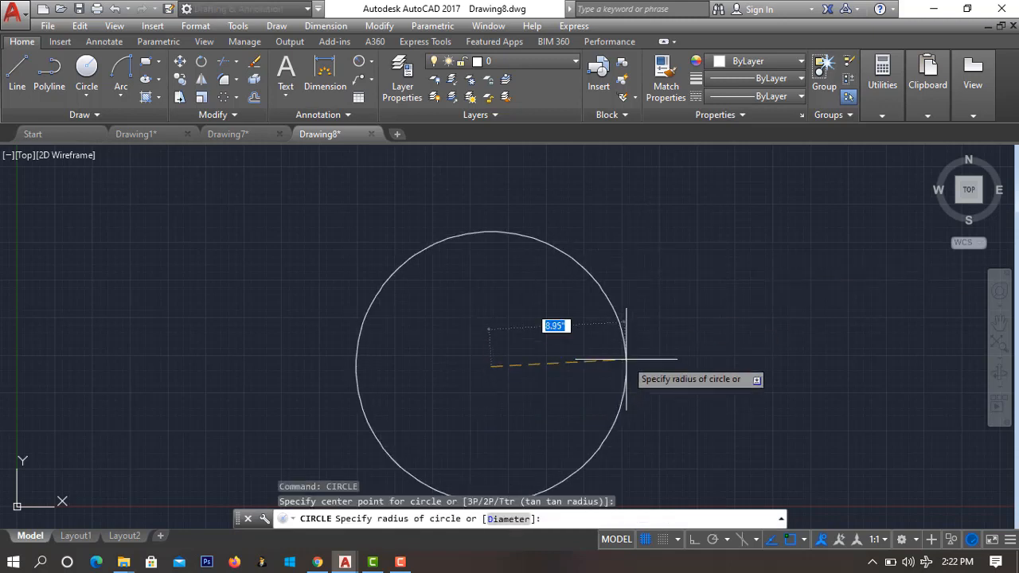
text(11)
key(Return)
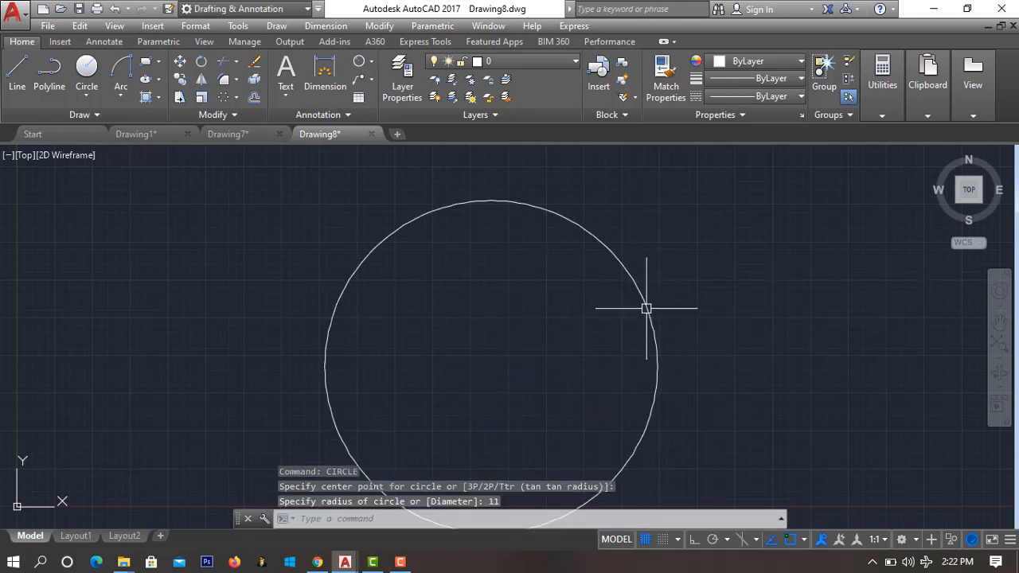
Step: Draw a second circle with a radius of 14 inches, concentric with the 11-inch circle
scroll(724, 354, down, 3)
middle_drag(641, 402, 475, 383)
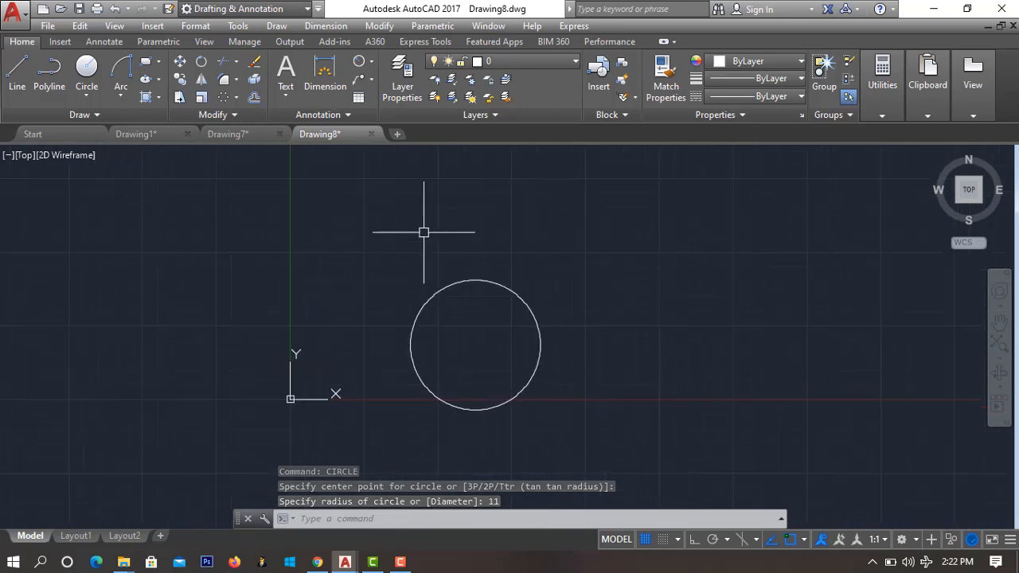
right_click(584, 296)
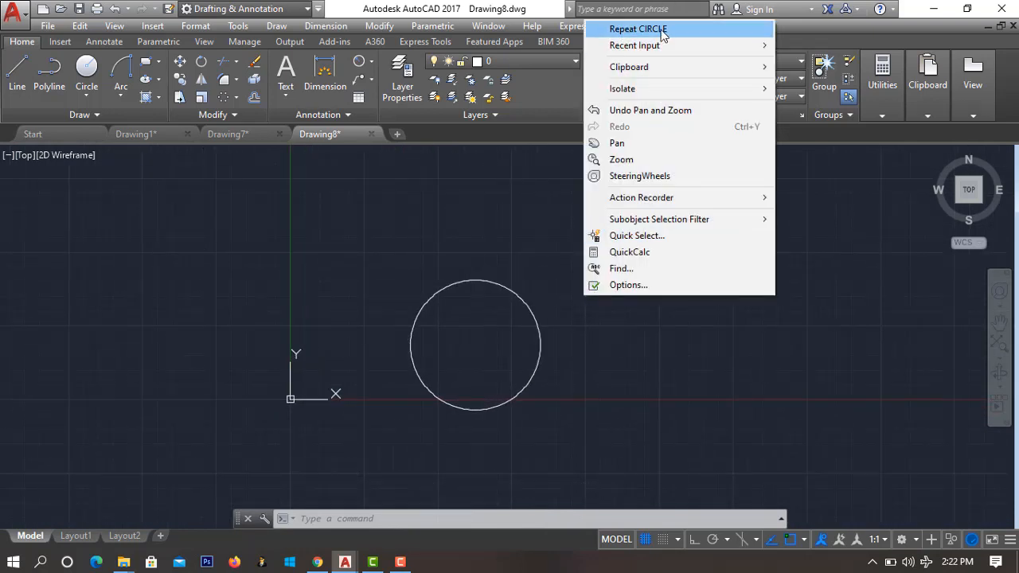
click(637, 29)
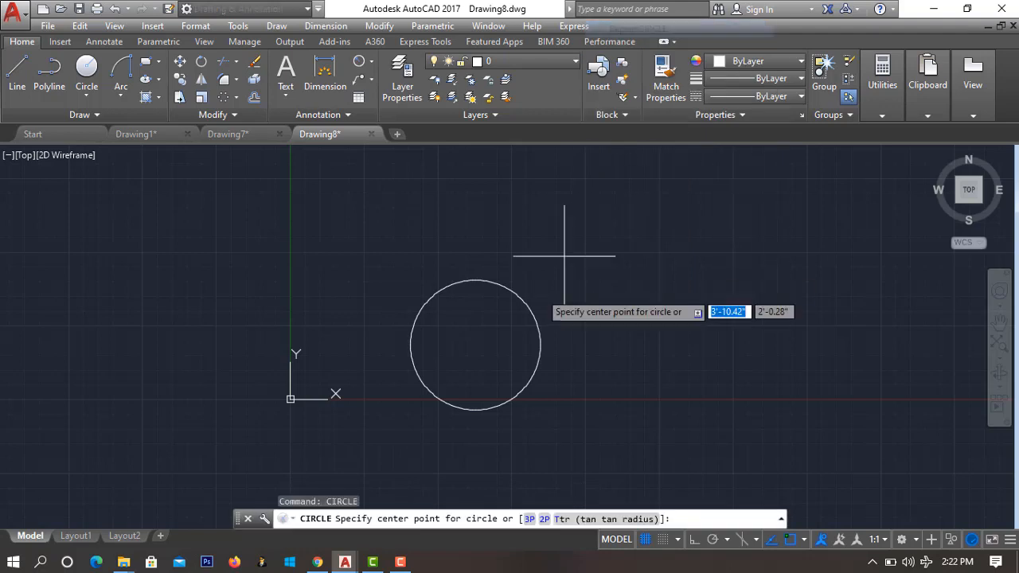
click(474, 345)
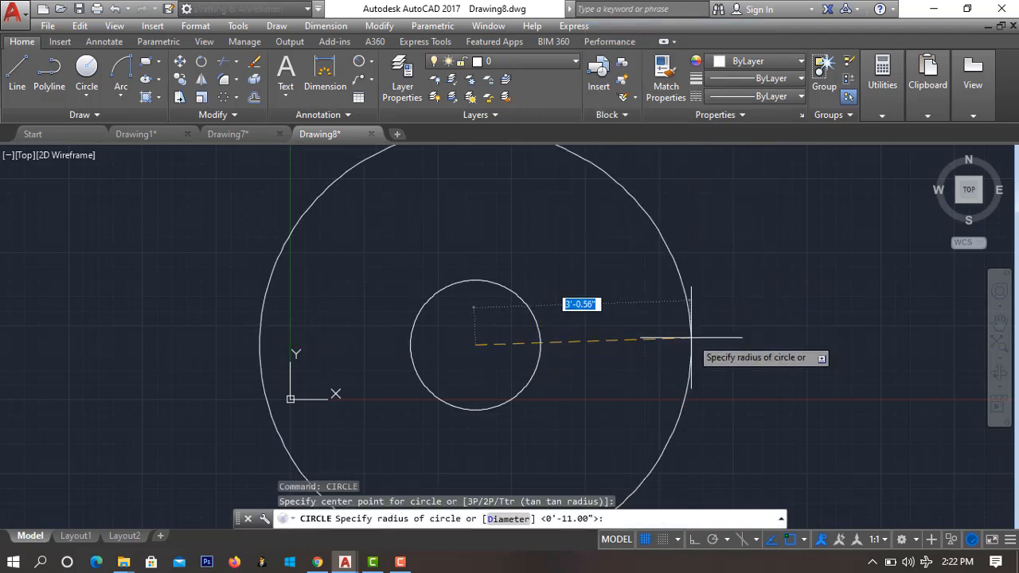
key(Return)
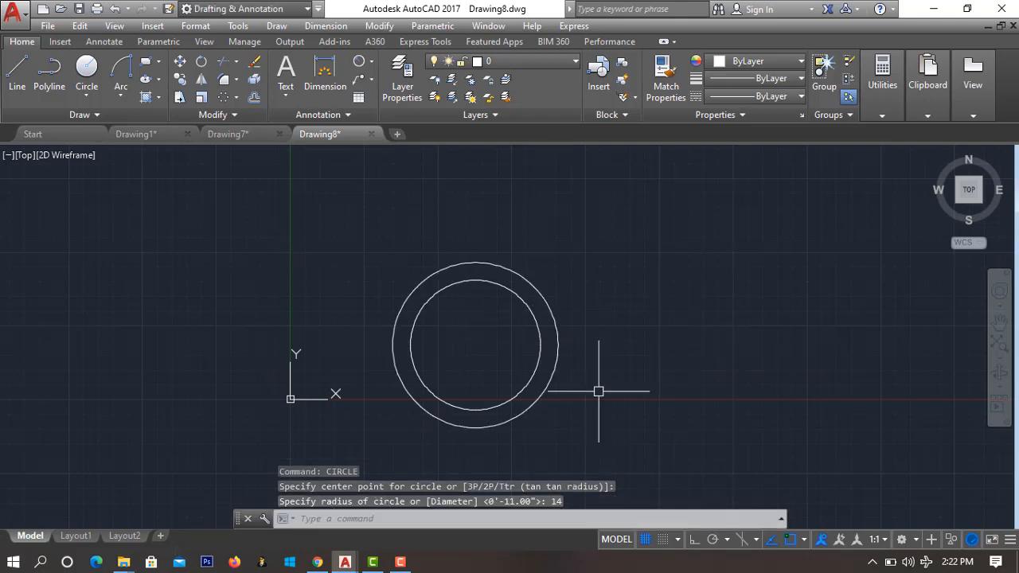
Step: In Drawing7, add a radius dimension to the flange's upper-right outer arc, placing its text outside the outline
click(244, 134)
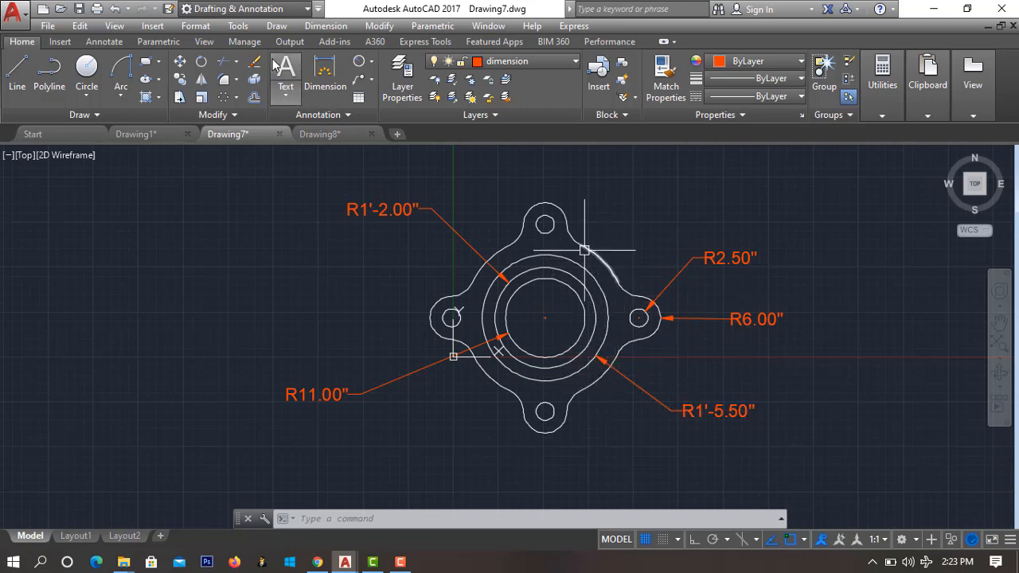
key(Return)
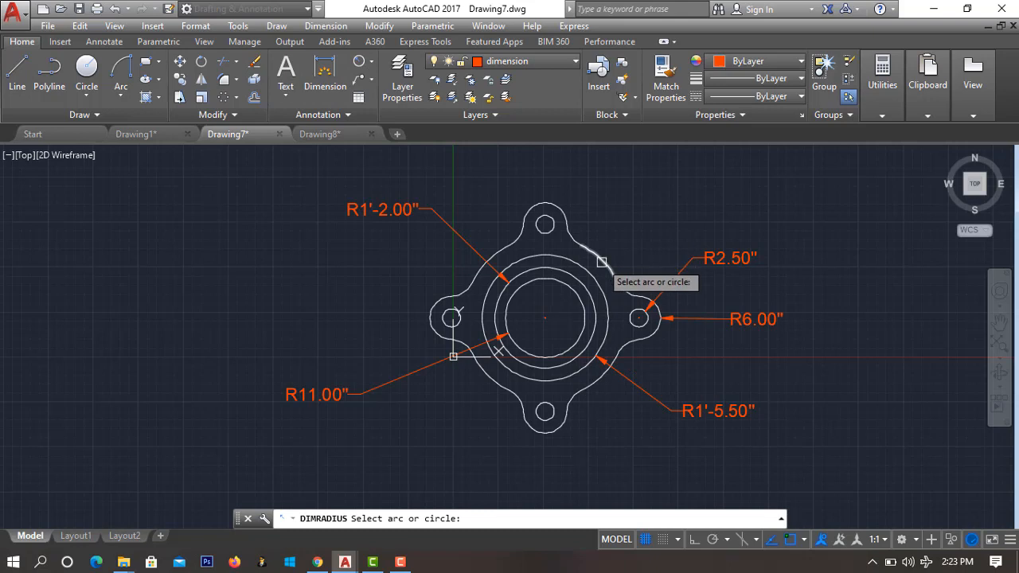
click(598, 256)
click(647, 211)
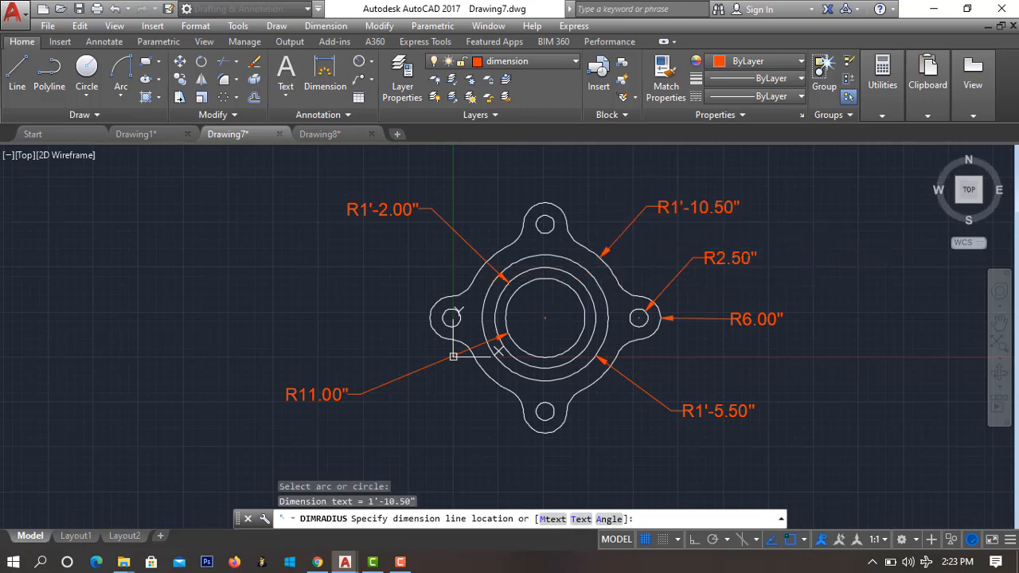
click(647, 206)
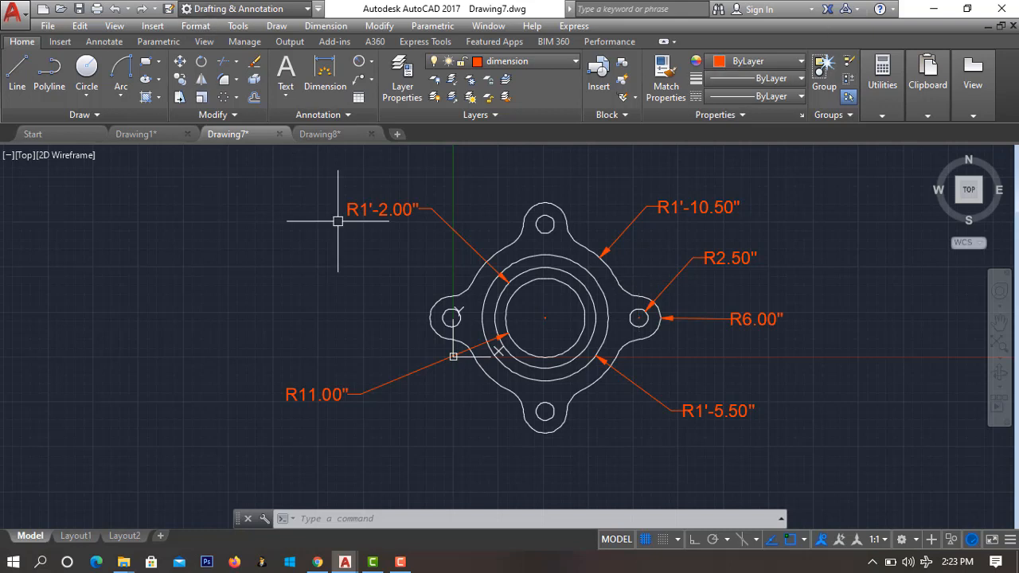
Step: Back in Drawing8, draw a third concentric circle with a radius of 17.5 inches around the two existing circles
click(316, 138)
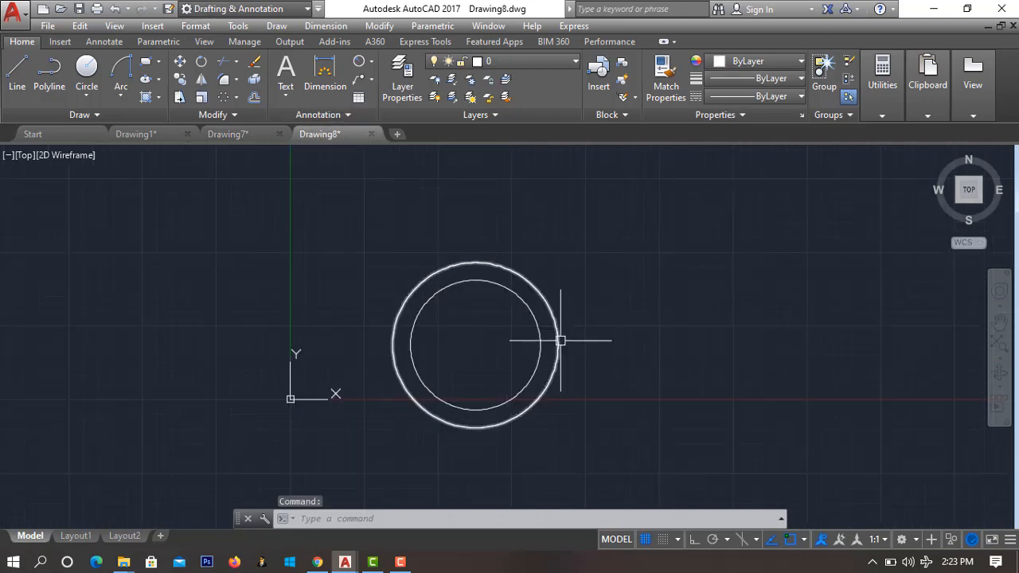
right_click(611, 323)
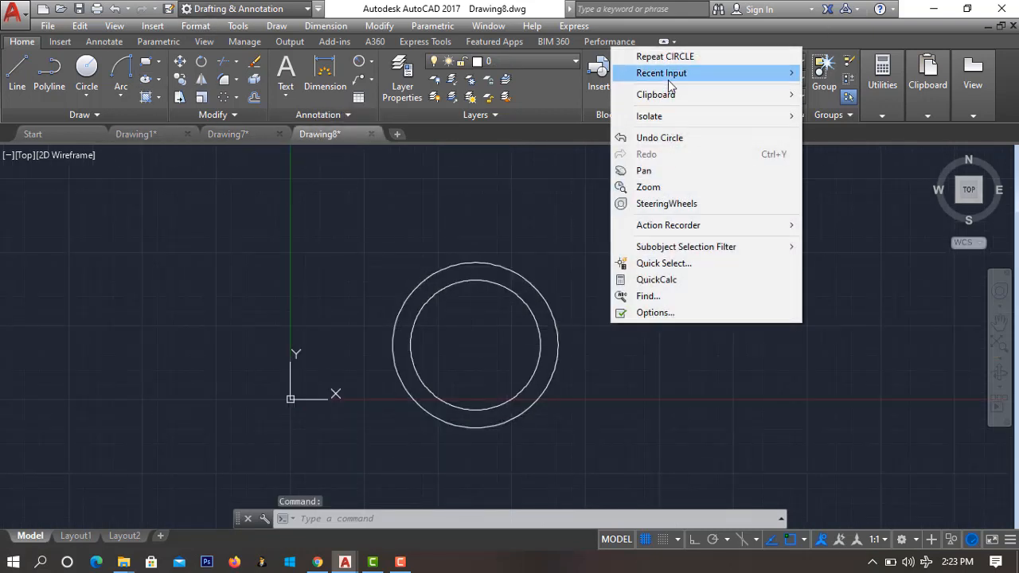
click(660, 56)
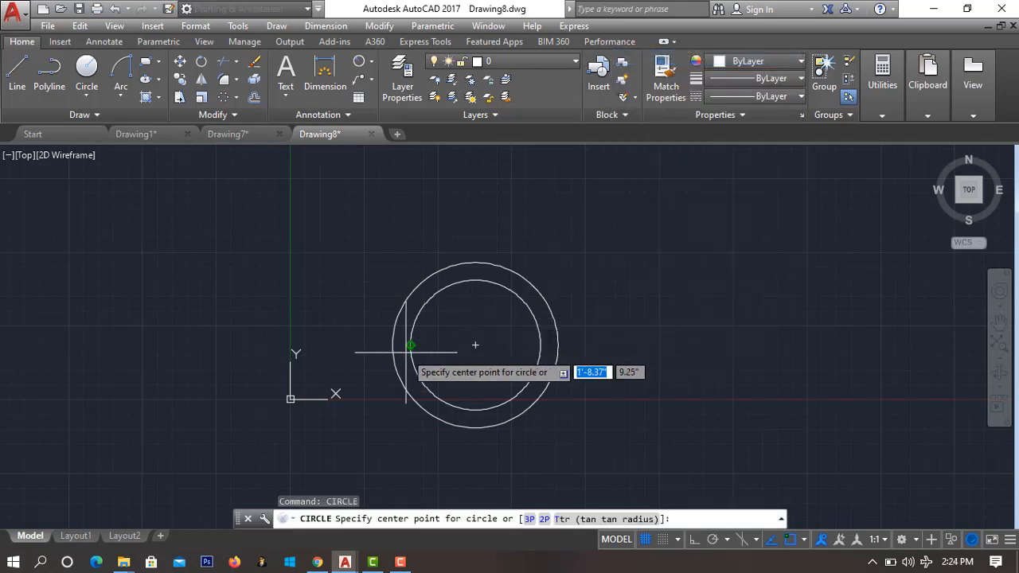
click(475, 345)
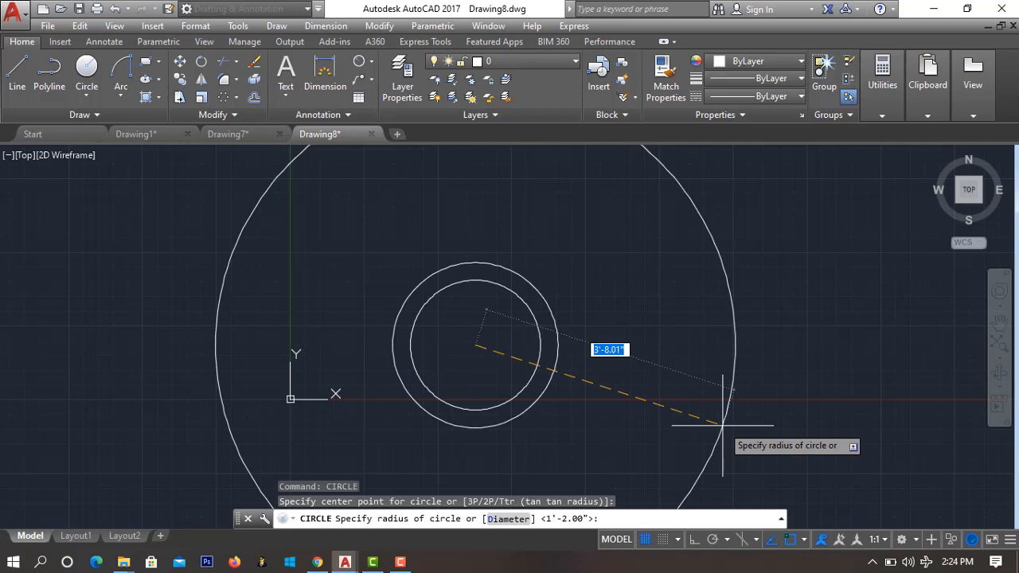
key(Return)
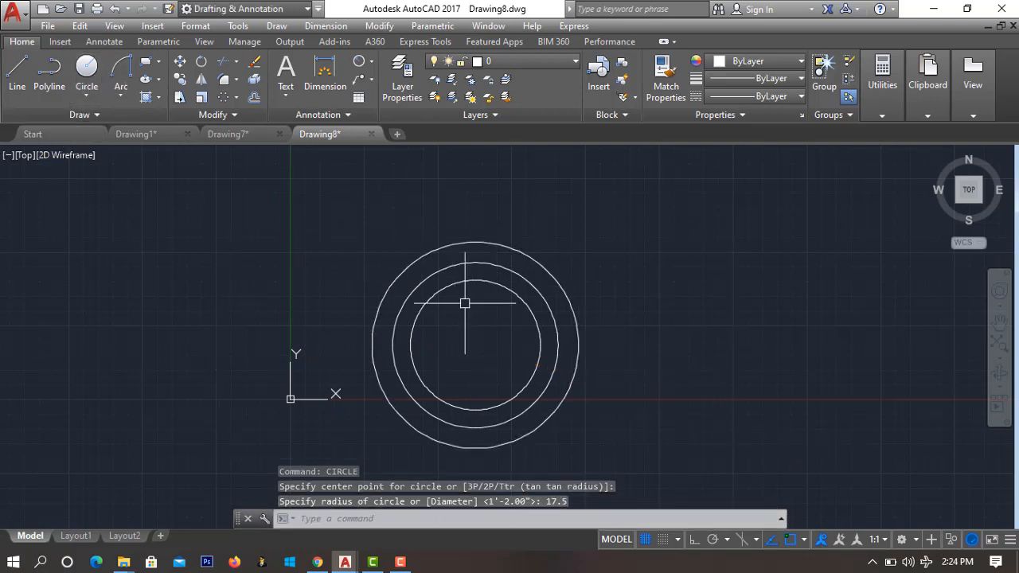
Step: Draw a fourth concentric circle with a radius of 22.5 inches around the three existing circles
right_click(667, 210)
click(765, 222)
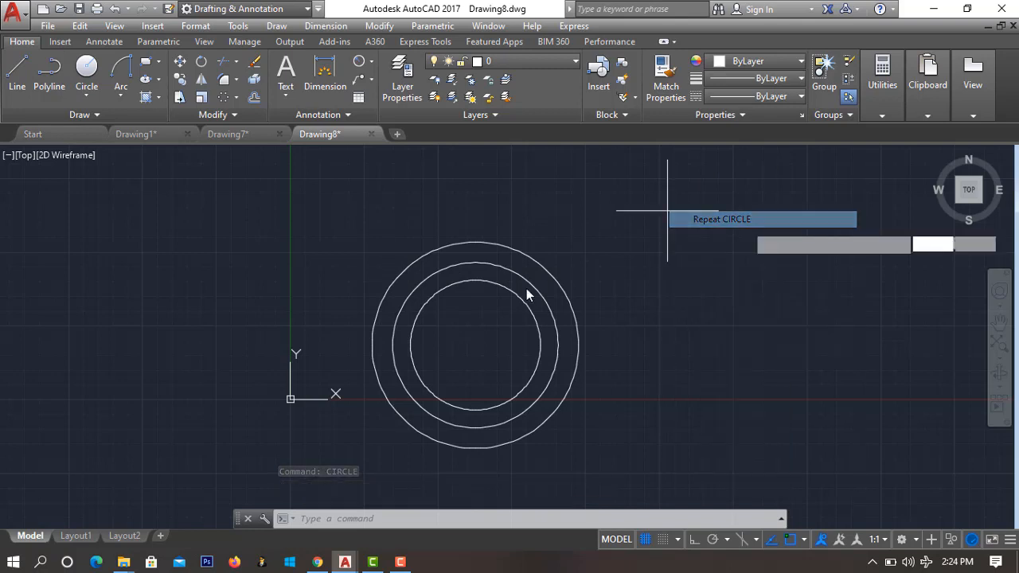
click(475, 344)
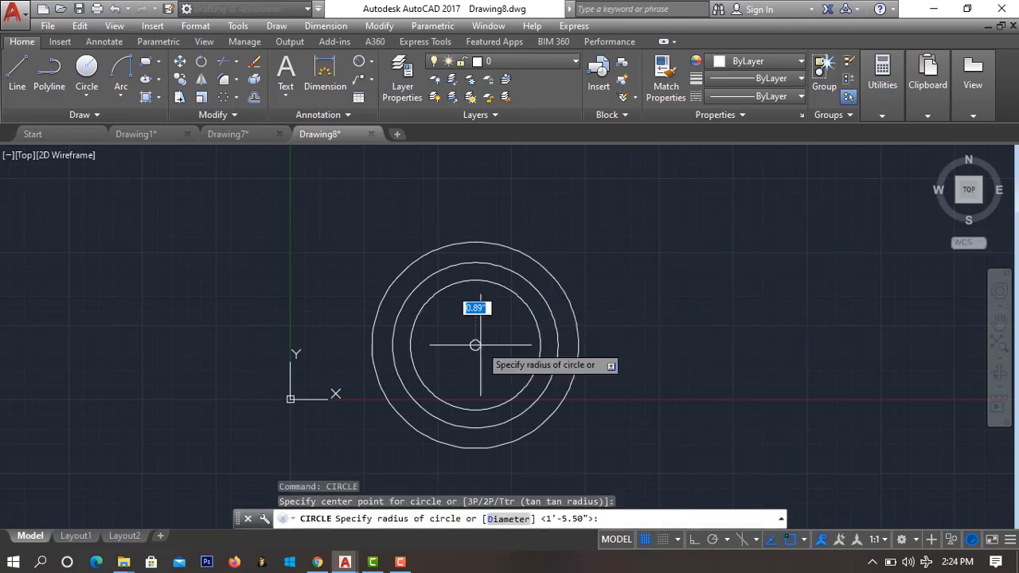
text(22.)
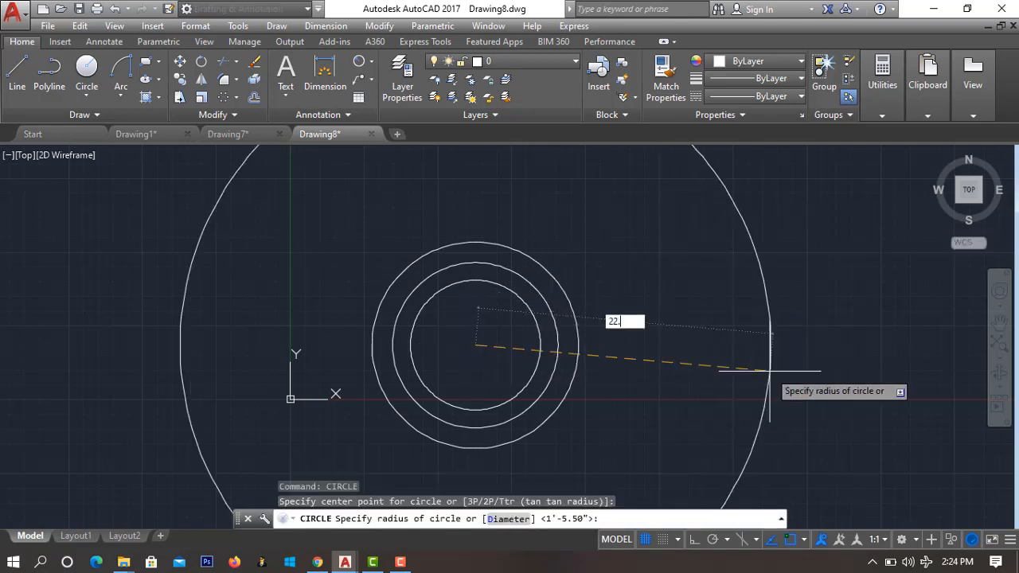
text(5)
key(Return)
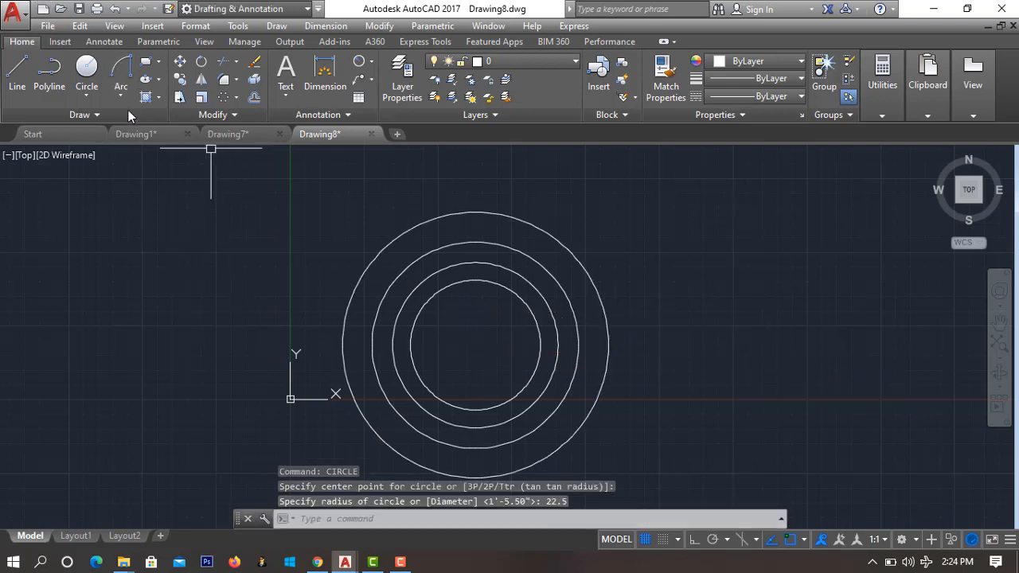
Step: Draw a fifth circle with a radius of 26 inches from the same center as the other circles
key(Return)
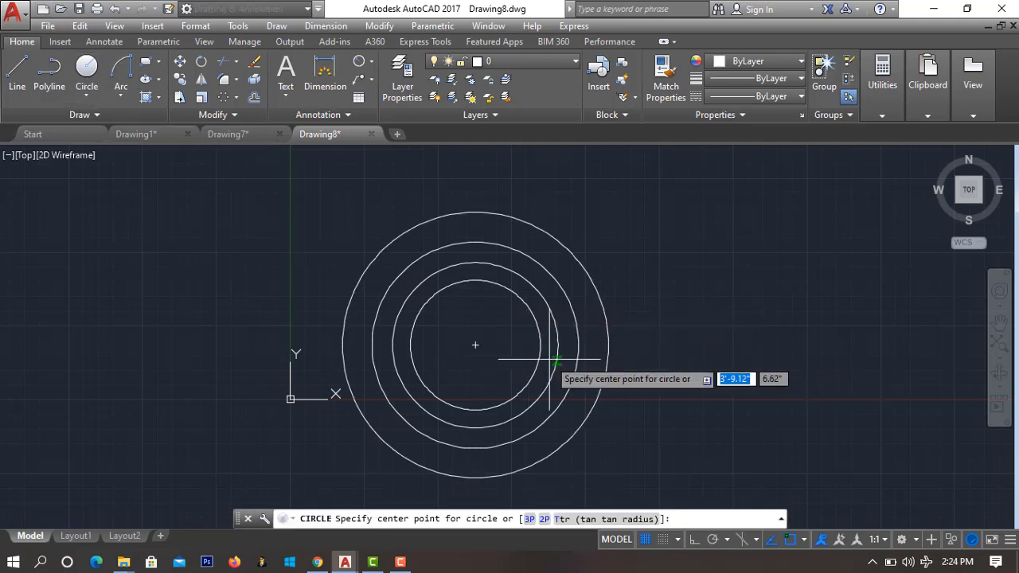
click(475, 344)
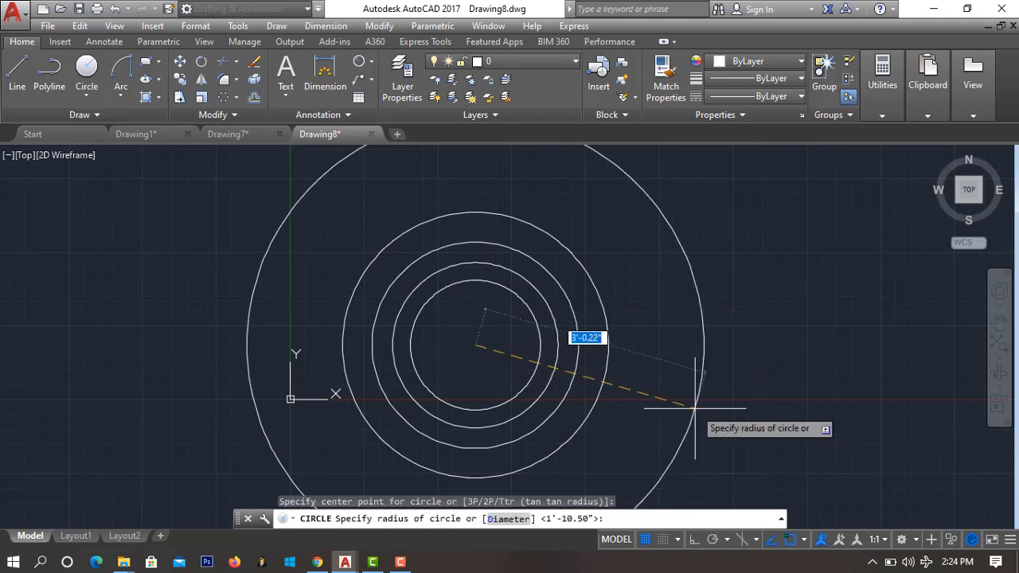
key(Return)
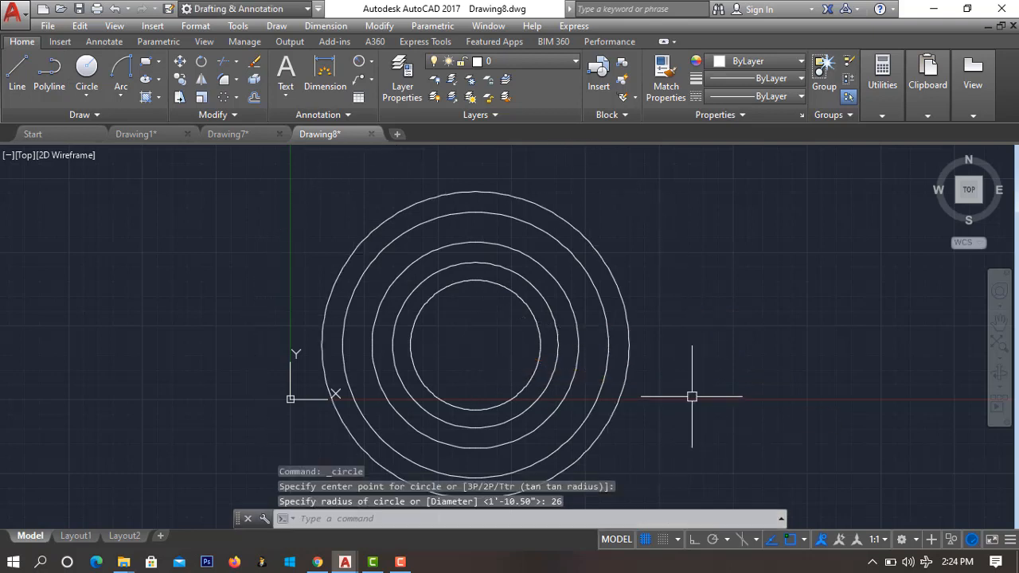
Step: Draw a circle with a radius of 6 inches centered on the right quadrant of the 26-inch circle
right_click(790, 277)
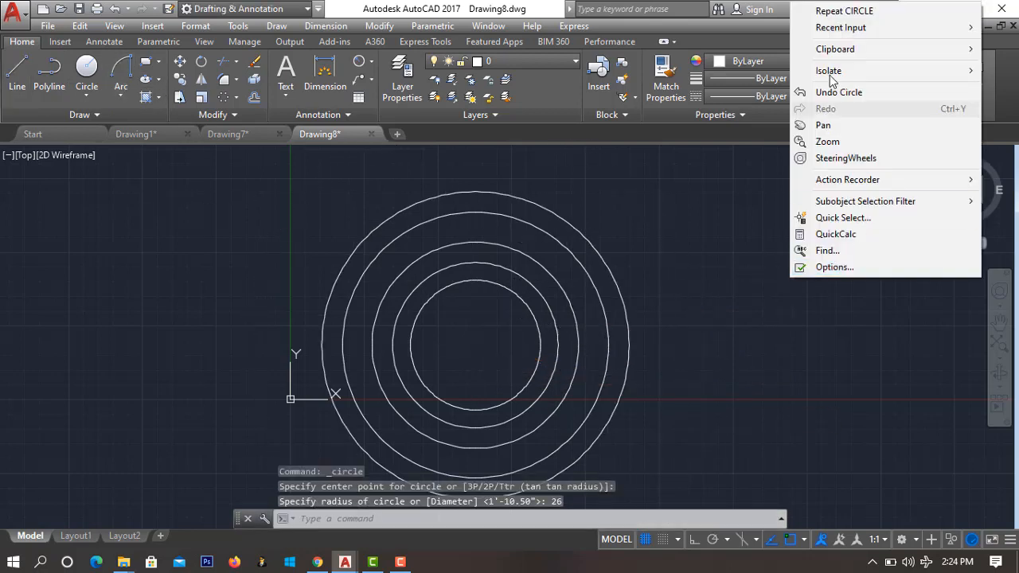
click(868, 8)
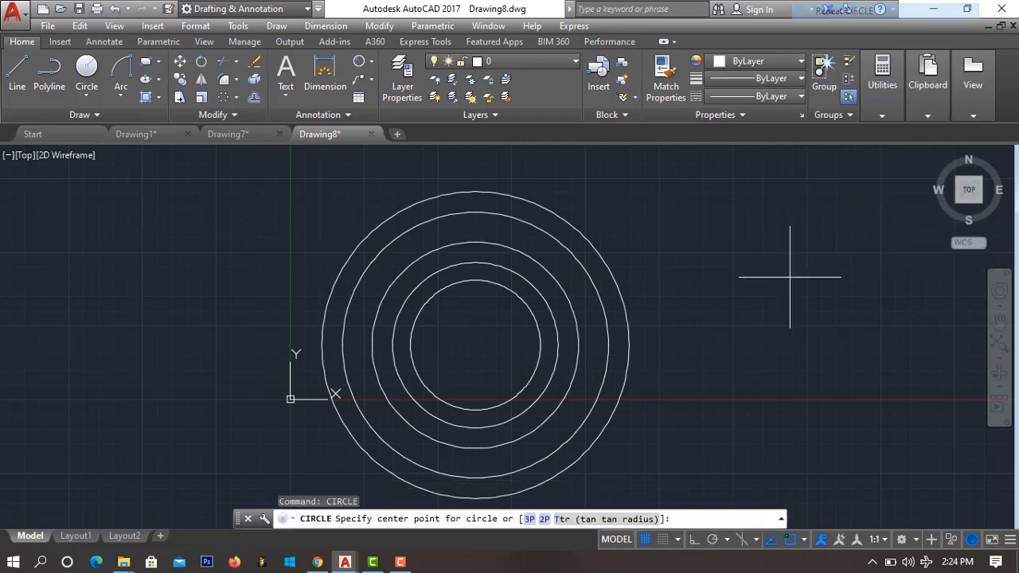
click(629, 345)
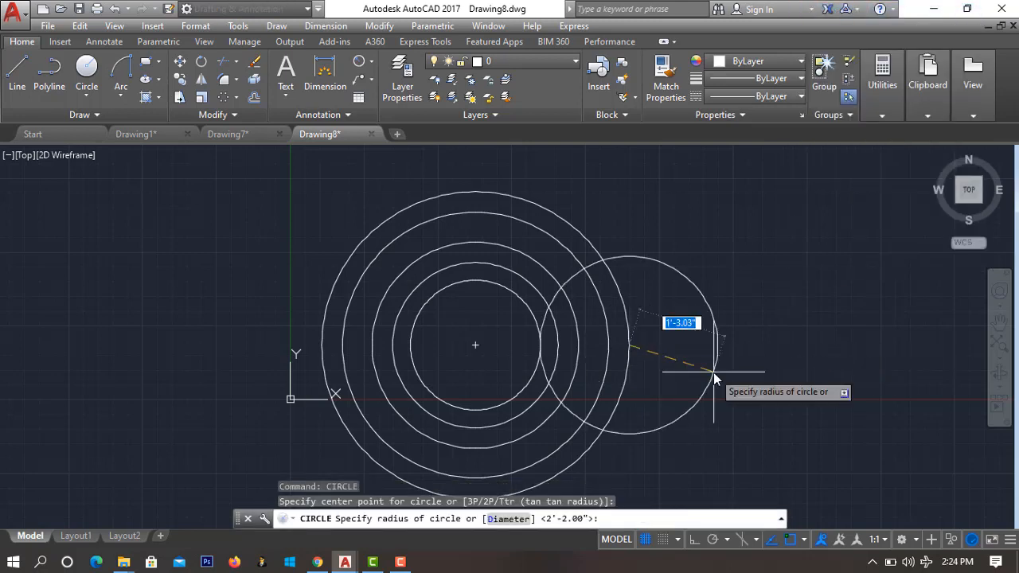
text(6)
key(Return)
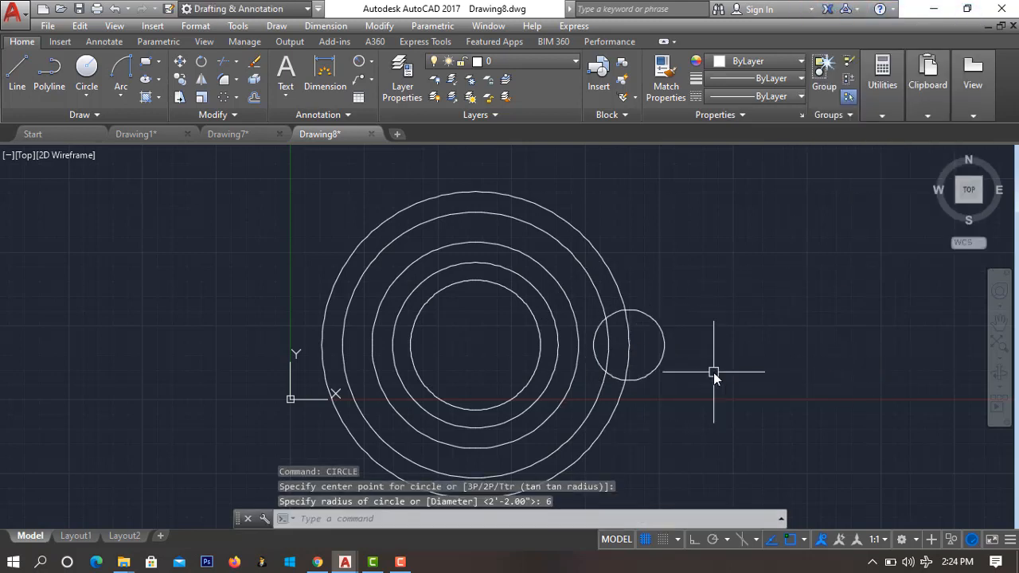
Step: Draw a bolt-hole circle with a radius of 2.5 inches, concentric with the 6-inch circle
right_click(693, 266)
click(760, 276)
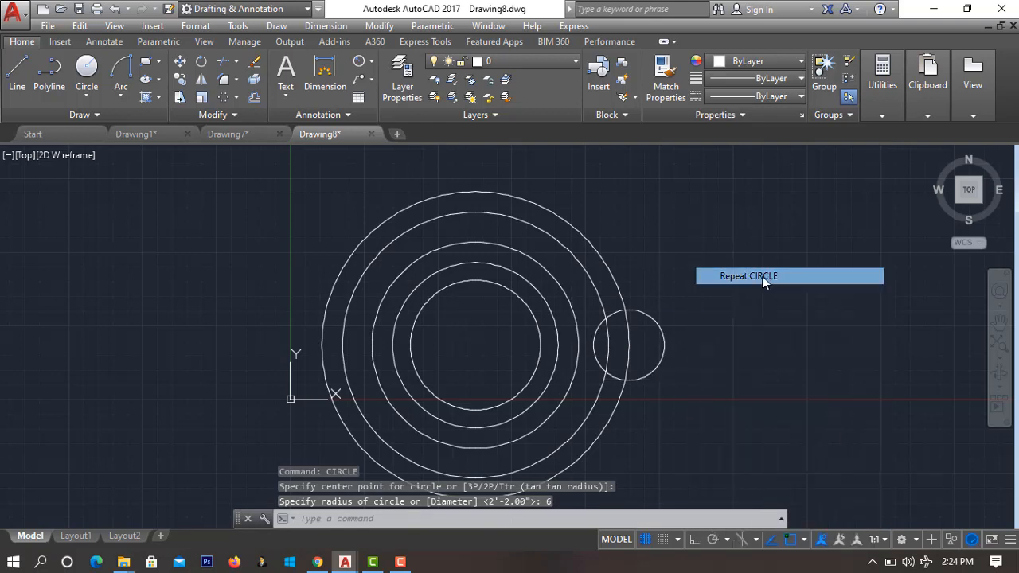
click(629, 346)
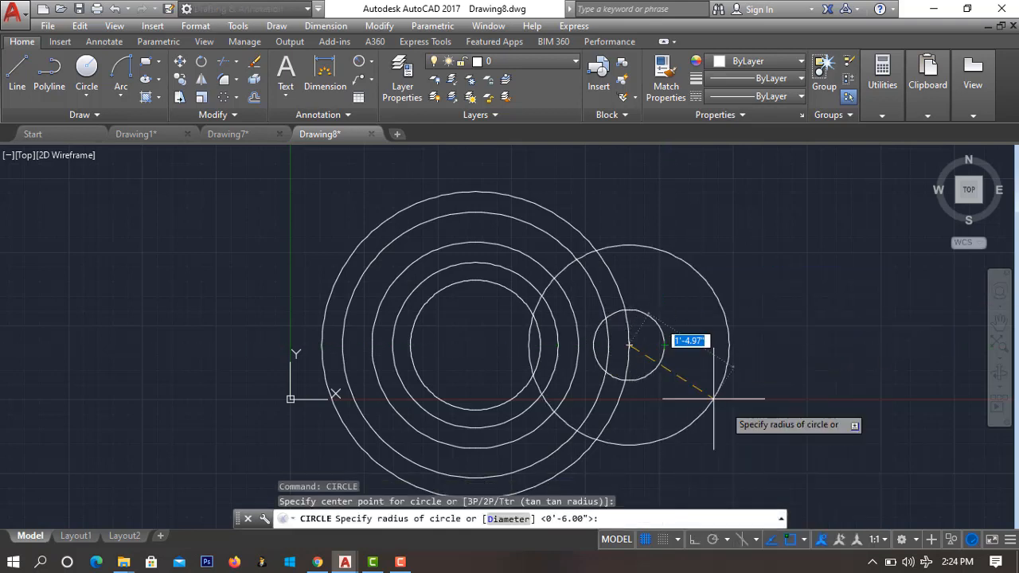
key(Return)
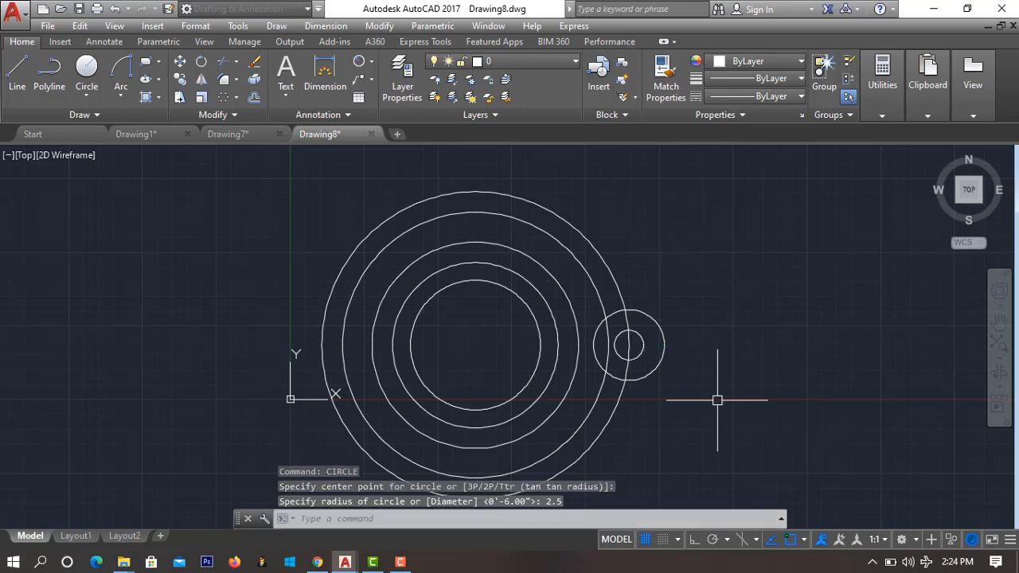
Step: Fillet the lower side of the 6-inch lobe circle to the 22.5-inch circle with a radius of 7 inches
scroll(591, 432, up, 2)
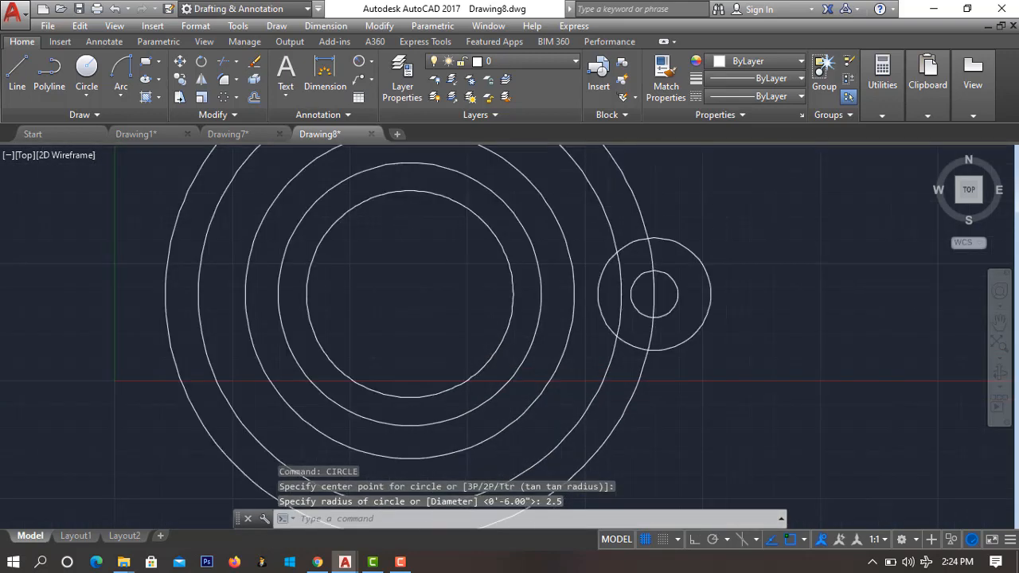
scroll(601, 430, down, 4)
middle_drag(692, 448, 759, 372)
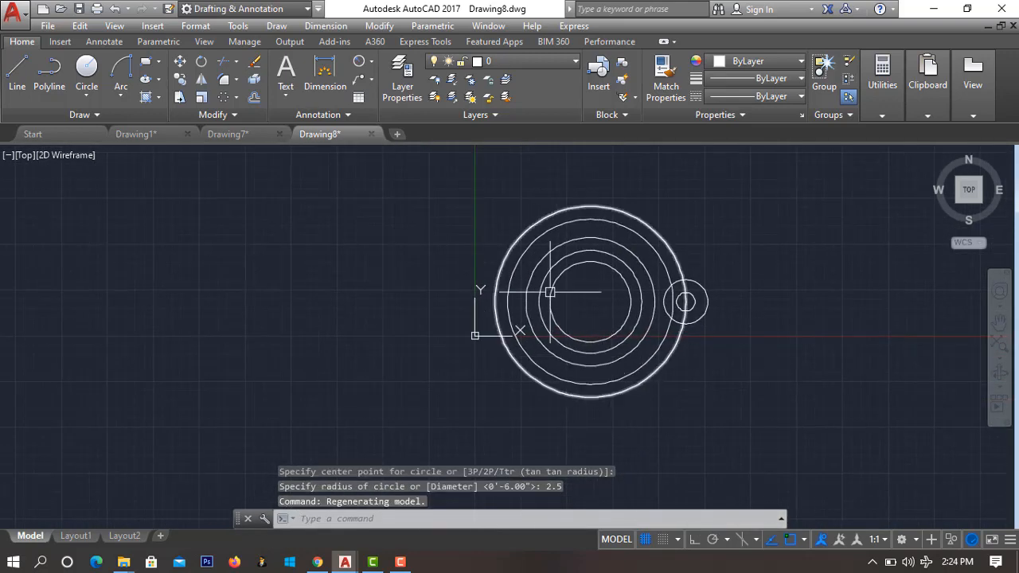
scroll(547, 281, up, 2)
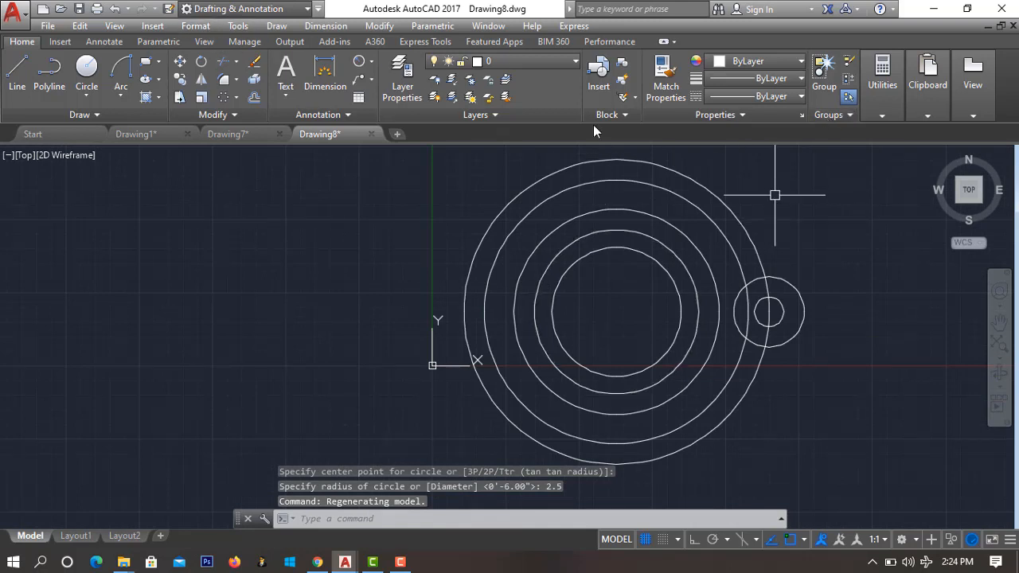
click(224, 78)
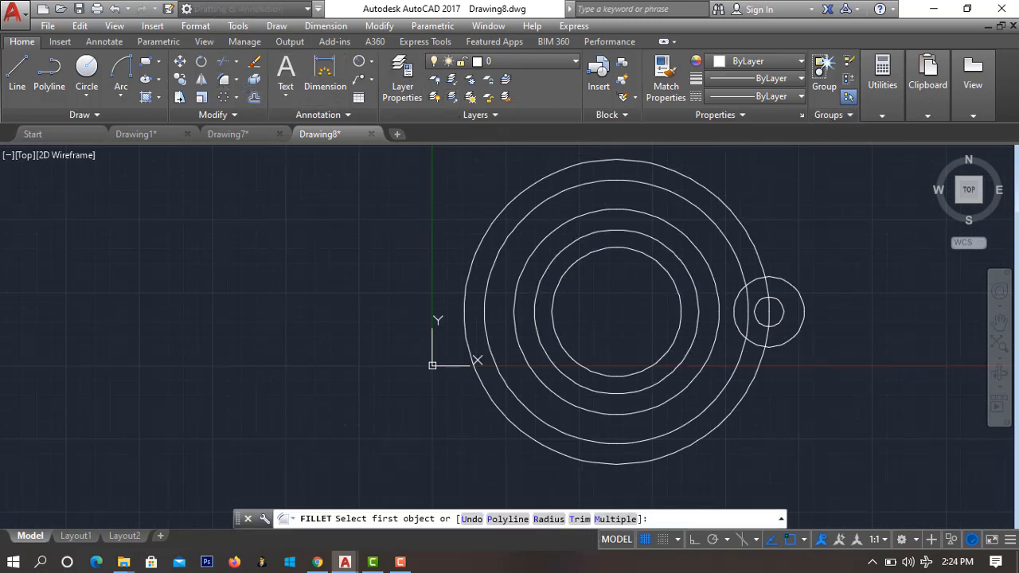
text(r)
key(Return)
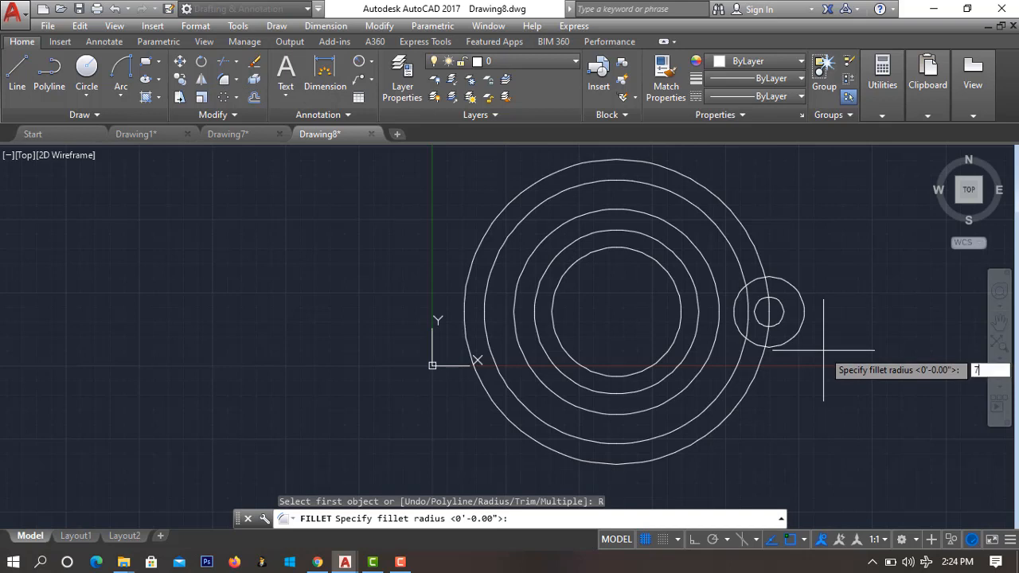
key(Return)
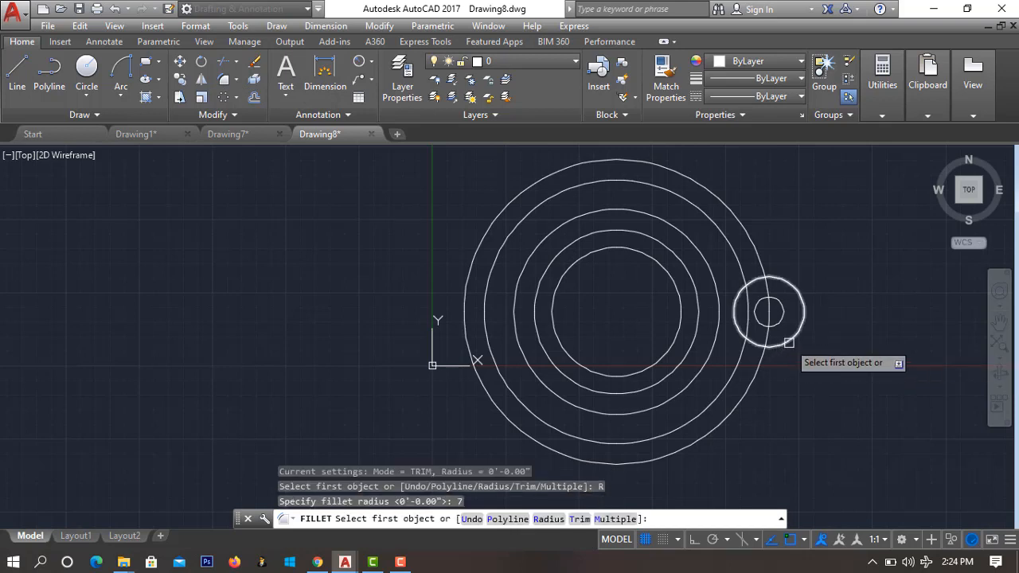
click(795, 343)
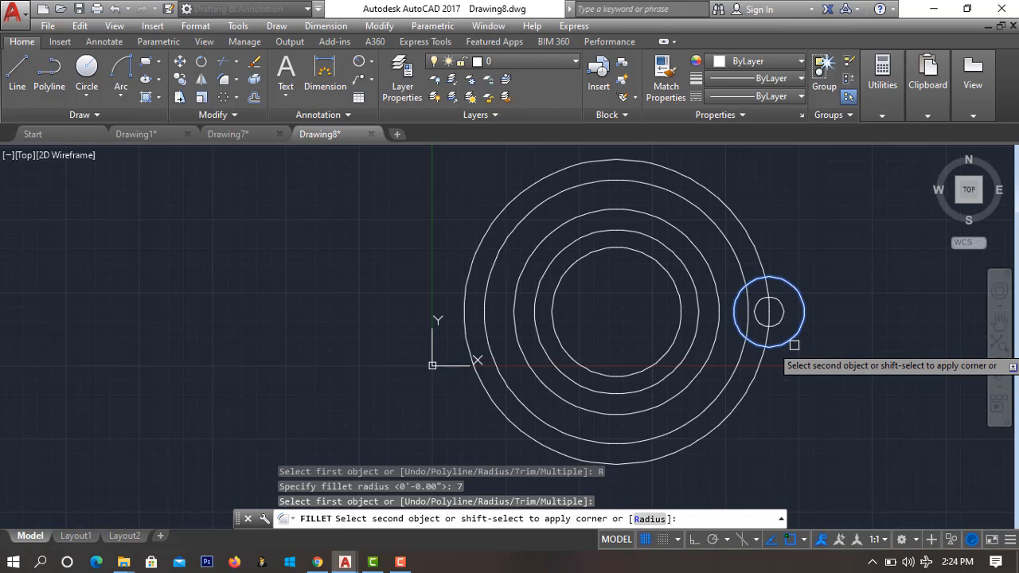
click(741, 356)
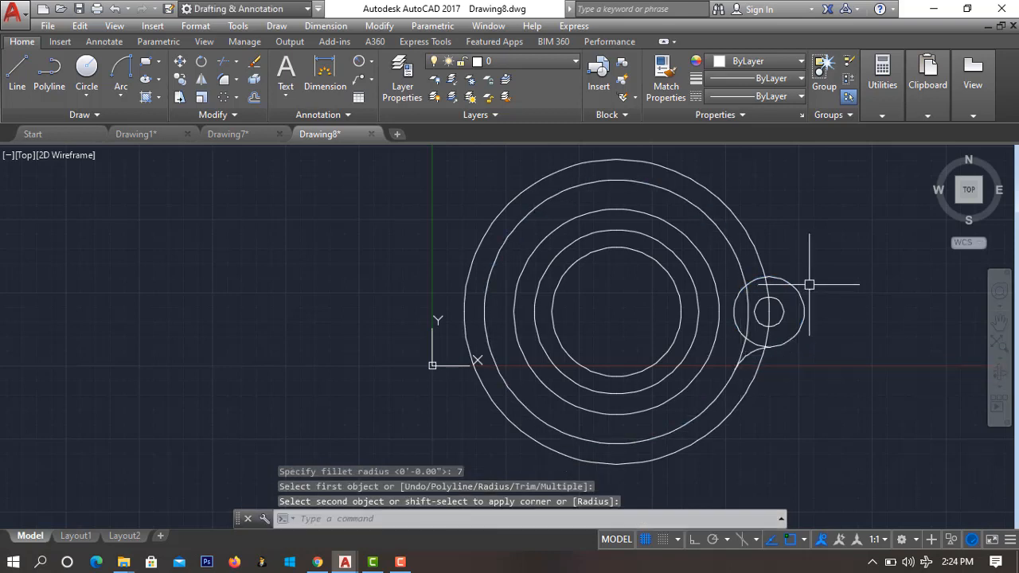
Step: Fillet the upper side of the 6-inch lobe circle to the 22.5-inch circle with the same radius
click(225, 83)
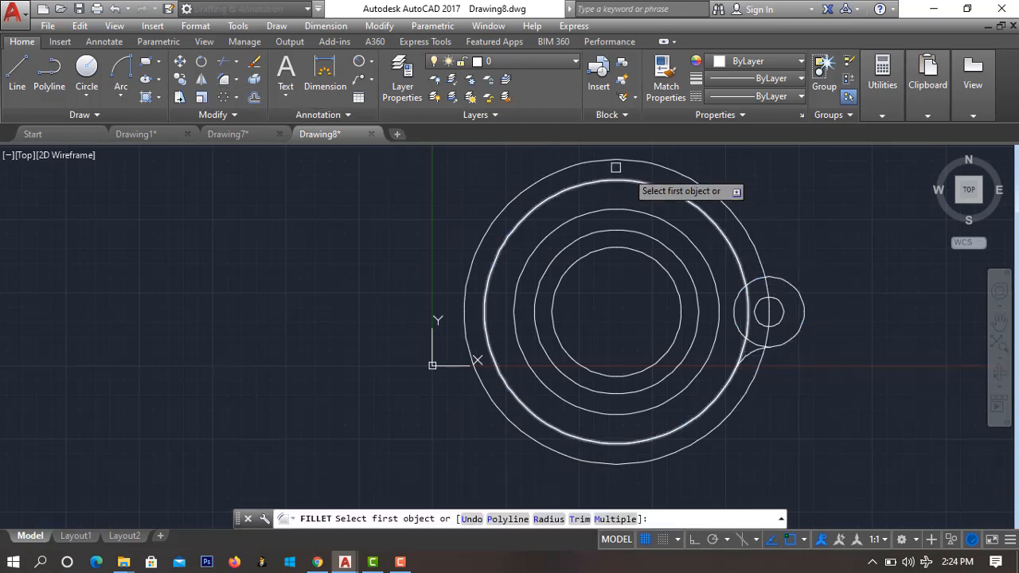
click(778, 283)
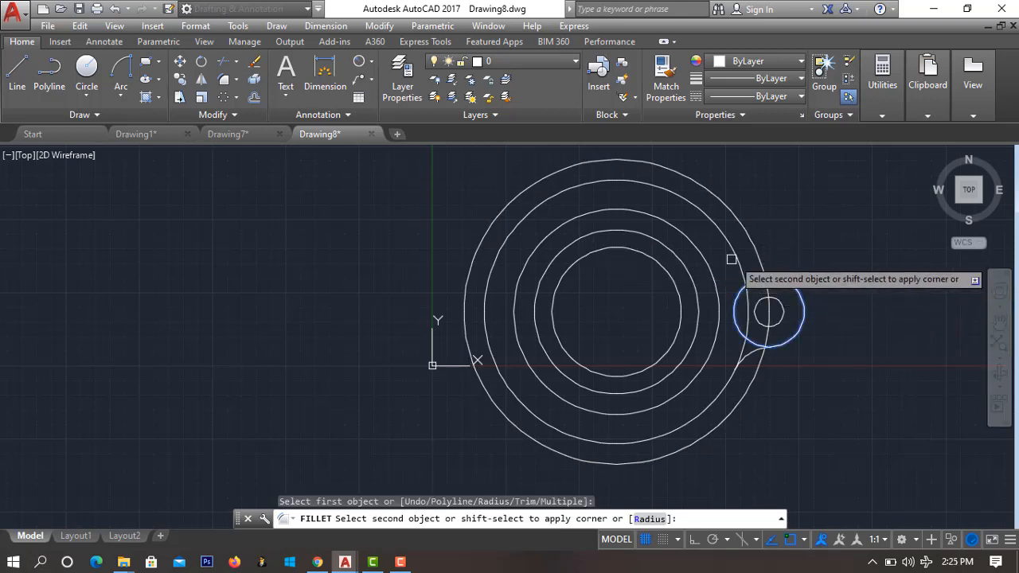
click(740, 261)
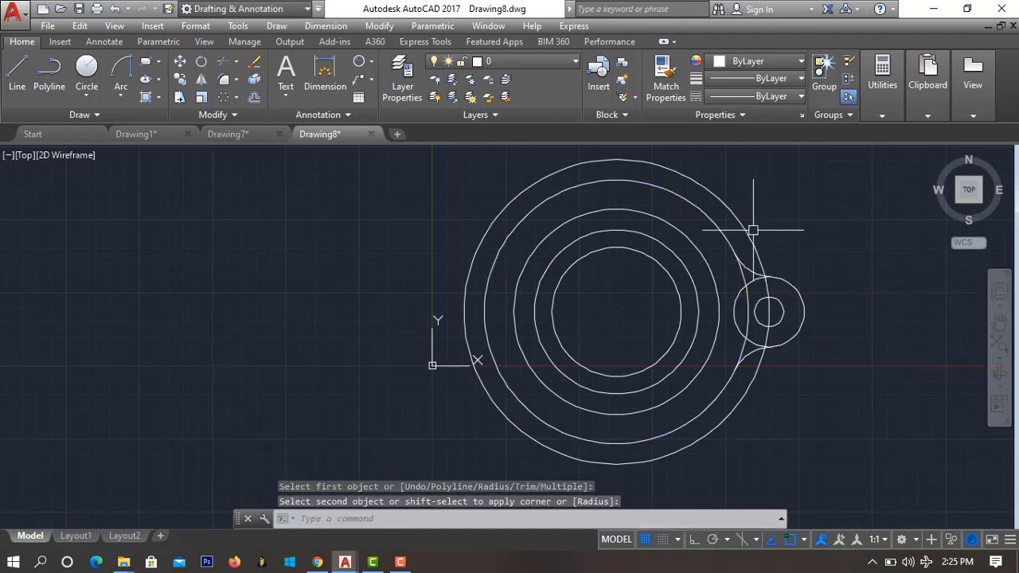
Step: Create a polar array of 4 items from the two lobe circles and both fillets, centered on the concentric circles
click(800, 291)
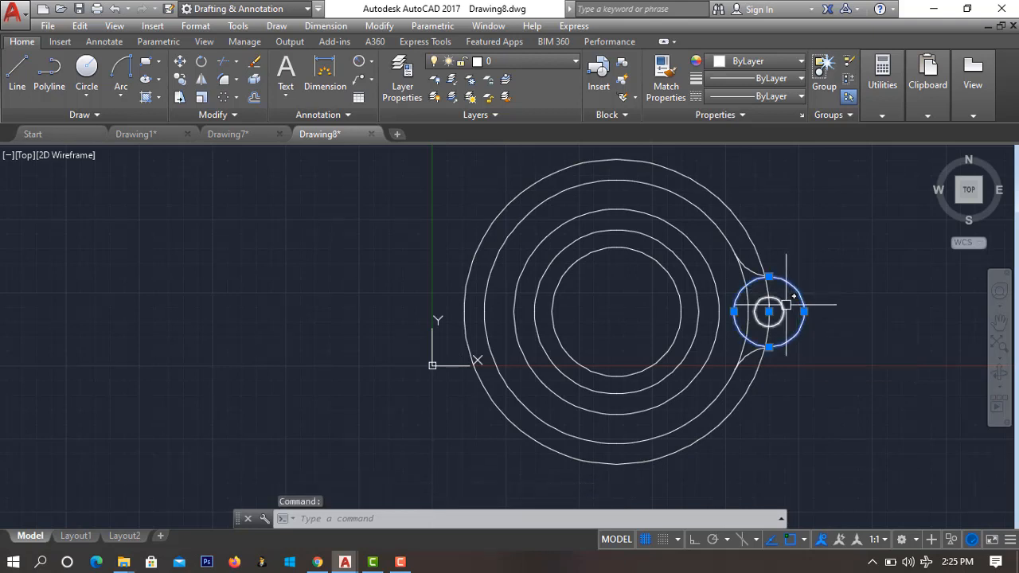
click(756, 270)
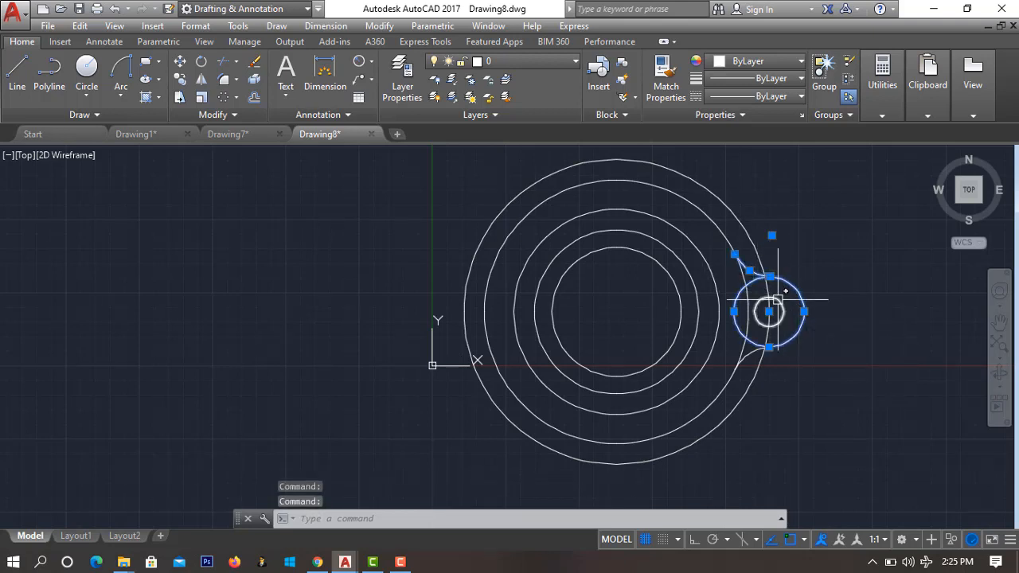
click(784, 308)
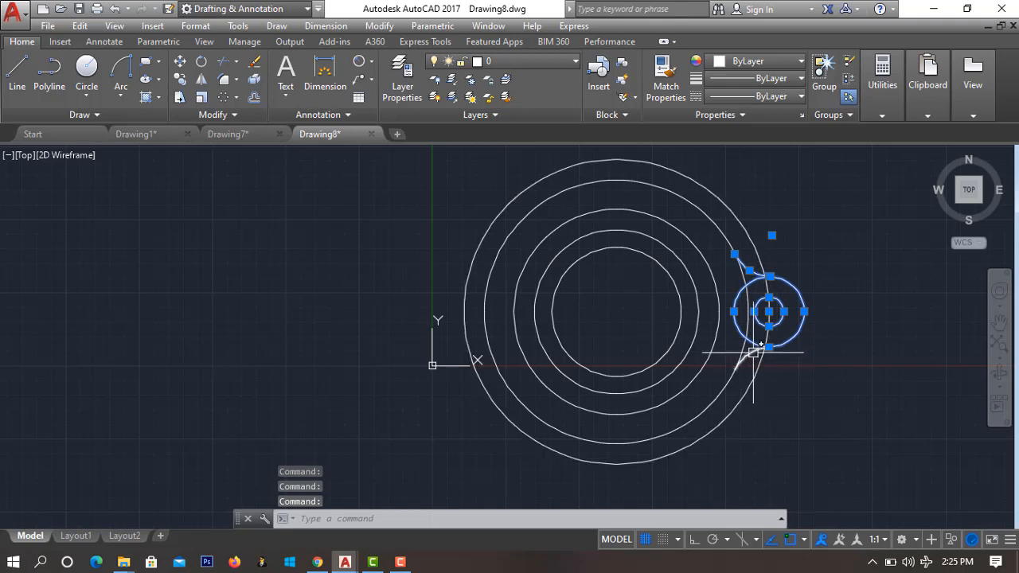
click(237, 99)
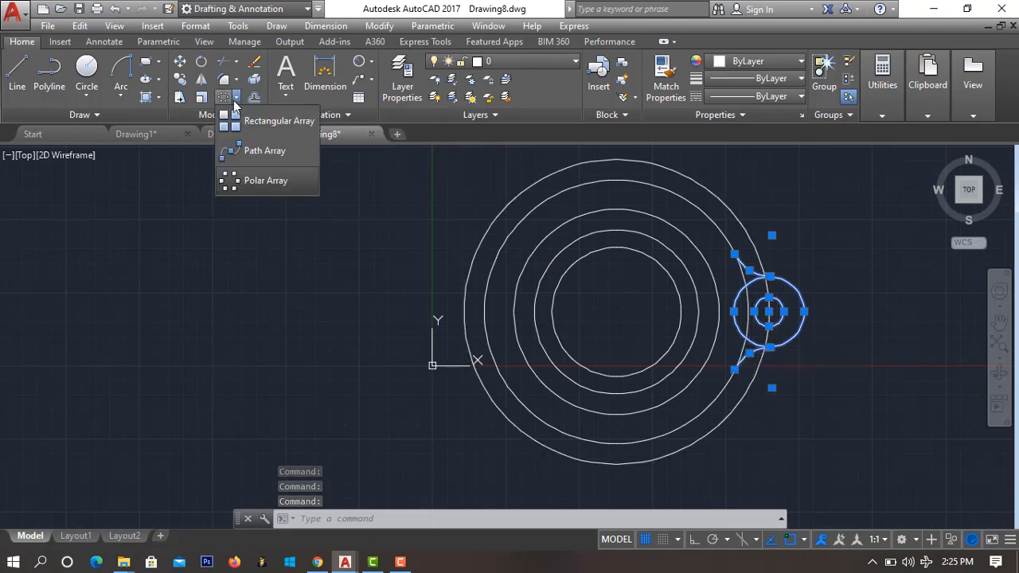
click(244, 186)
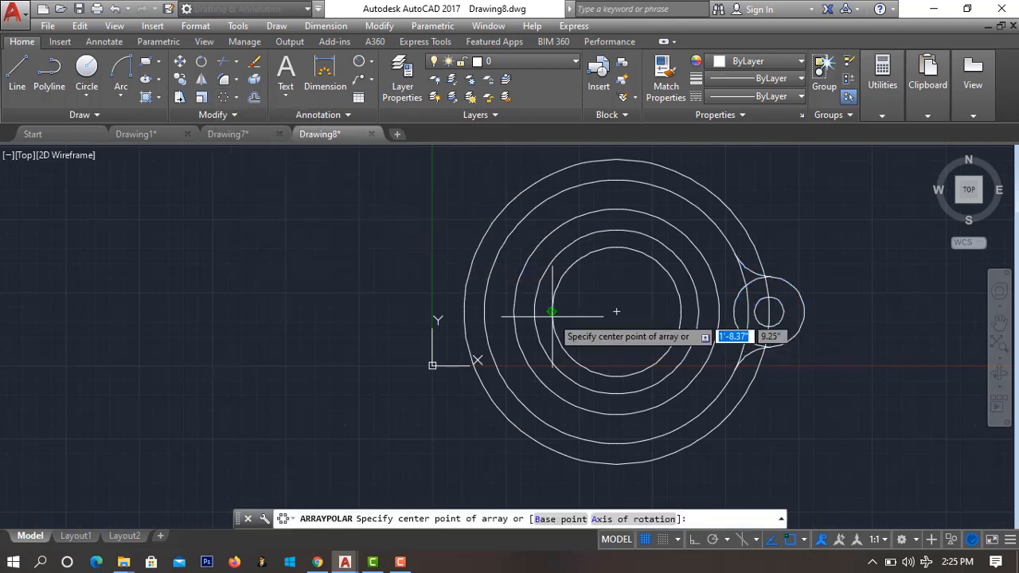
click(616, 311)
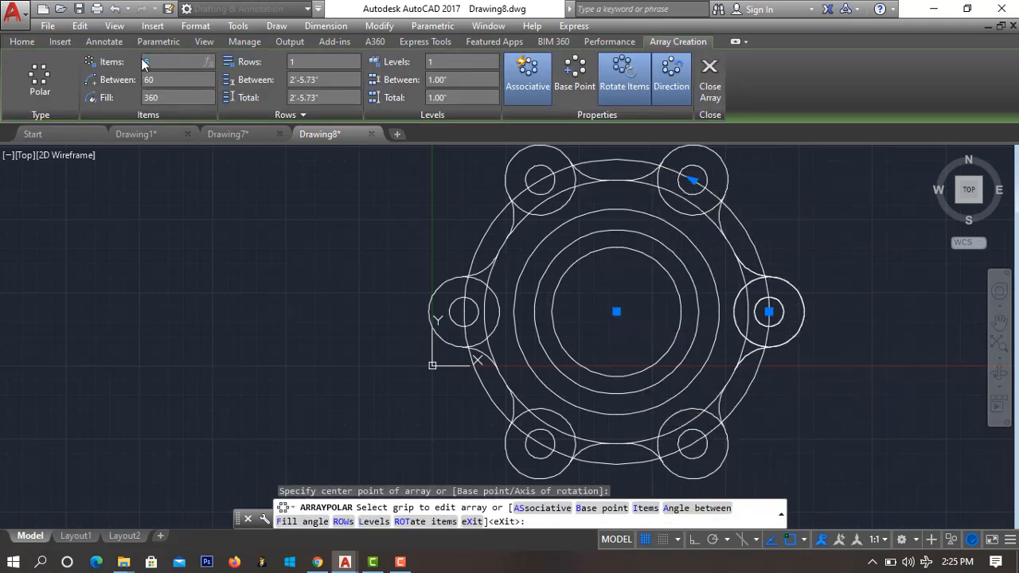
text(4)
click(710, 79)
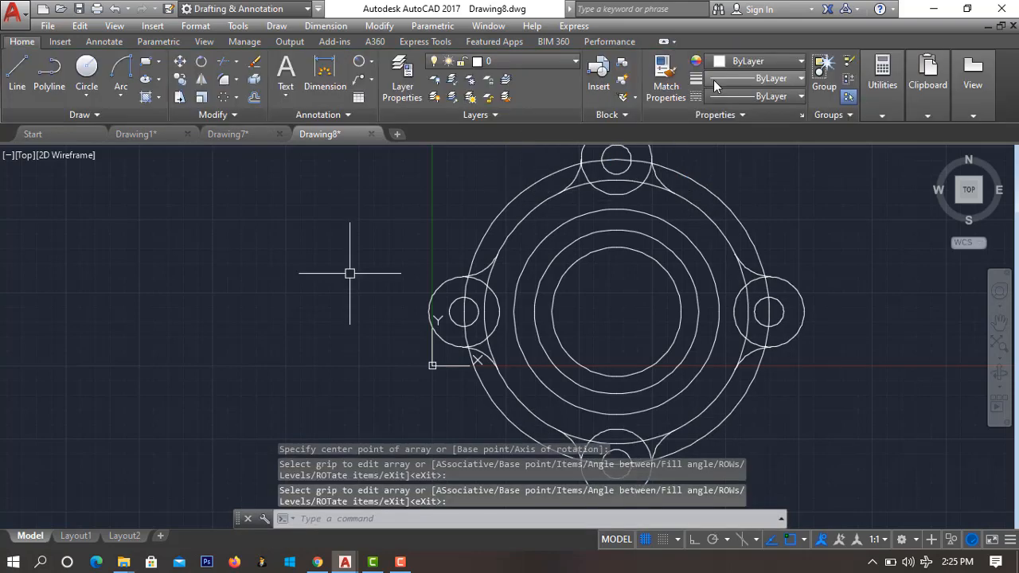
Step: Delete the 26-inch construction circle that passes through the lobe centers
click(754, 246)
key(Delete)
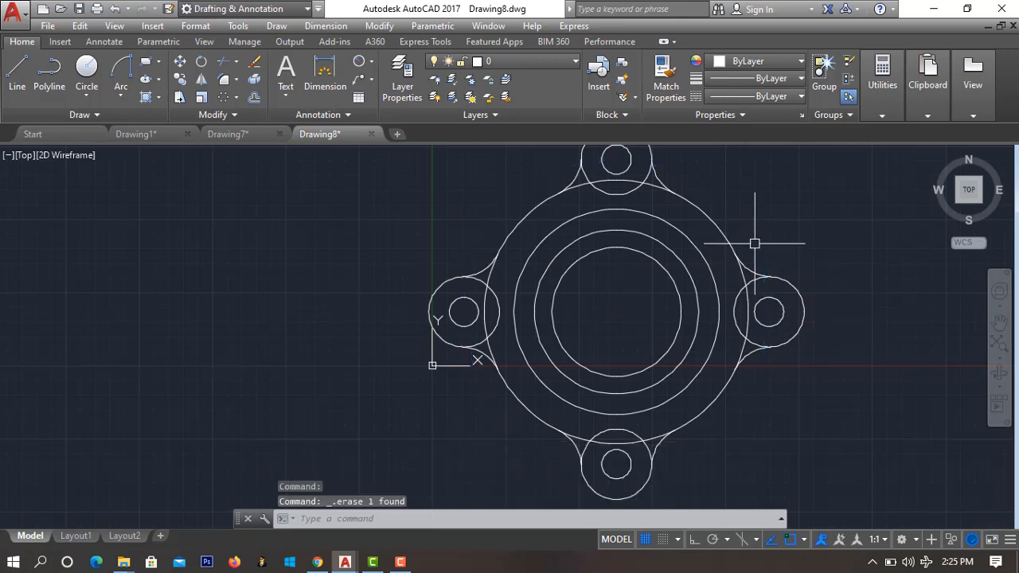
Step: Explode the polar array of four lobes into separate objects
click(779, 281)
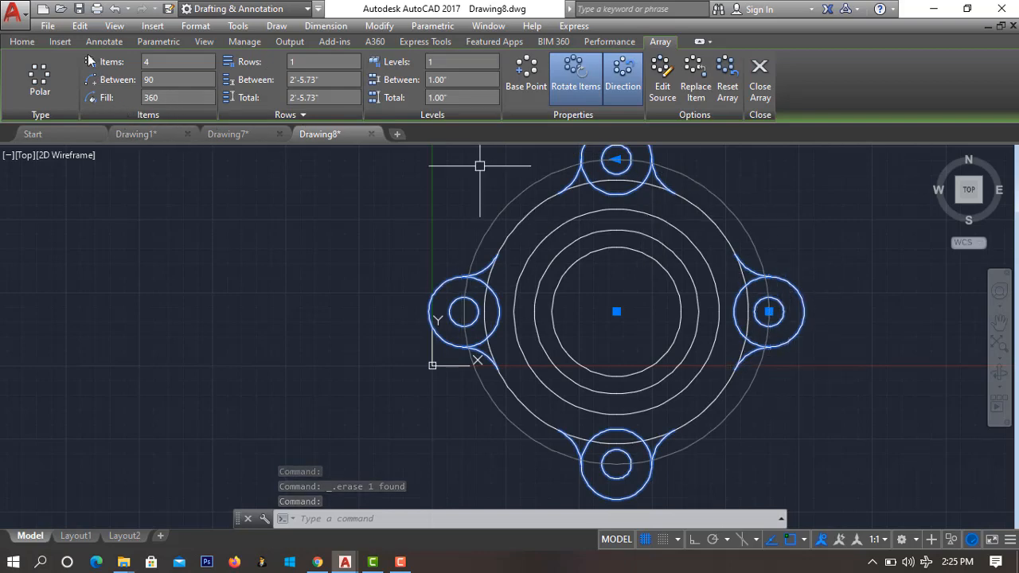
click(48, 26)
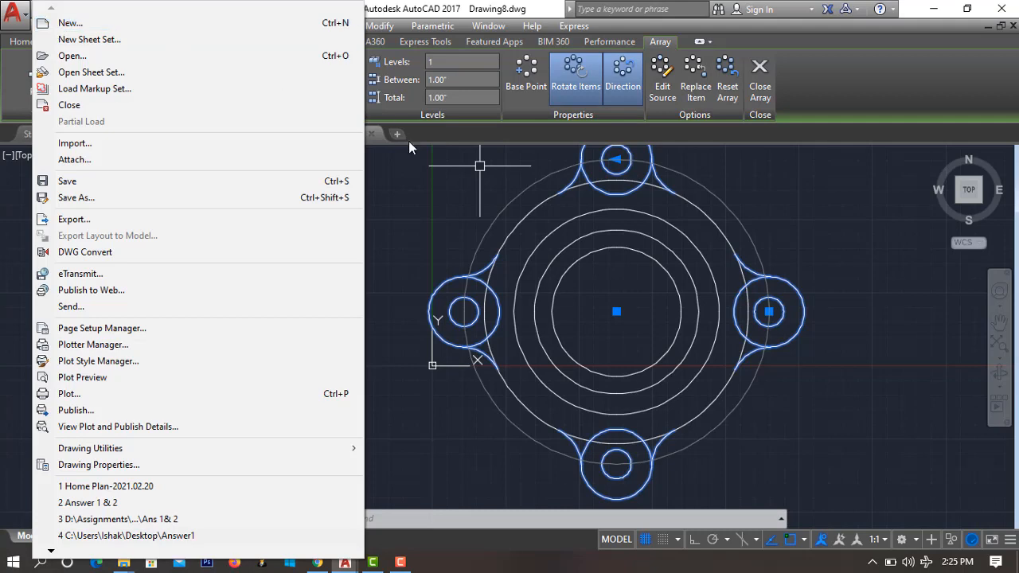
click(374, 201)
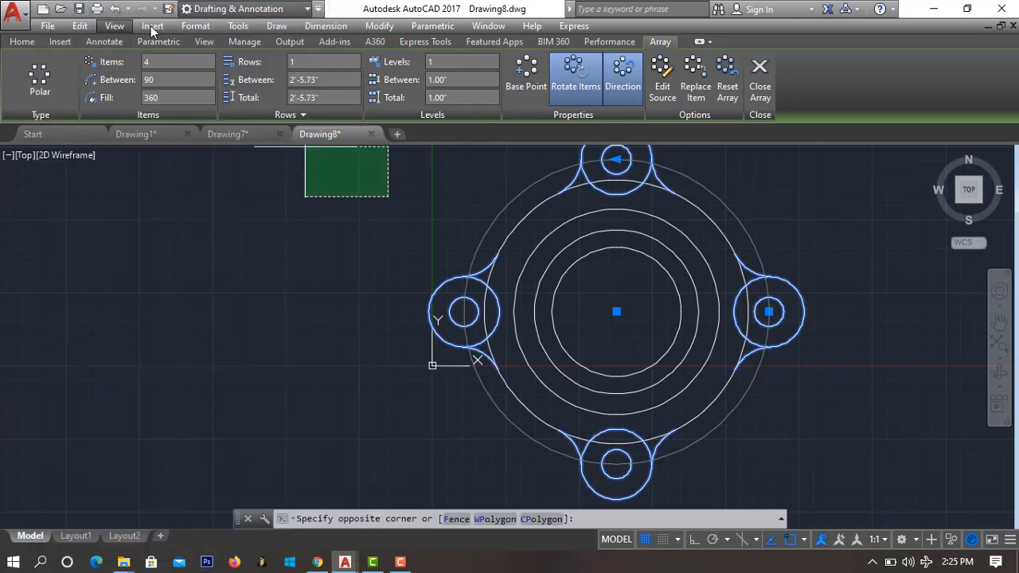
click(151, 26)
click(94, 24)
click(21, 42)
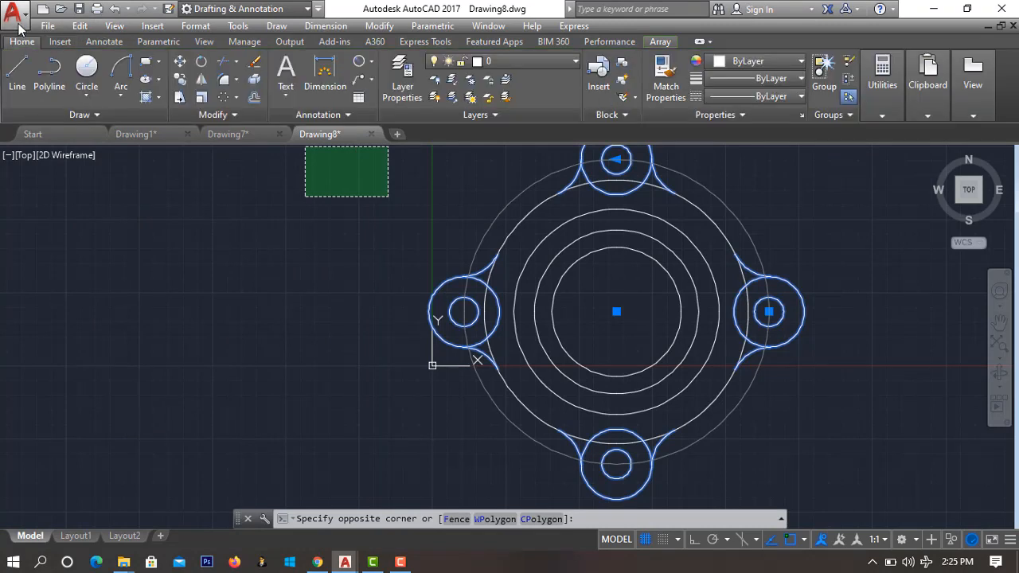
click(255, 82)
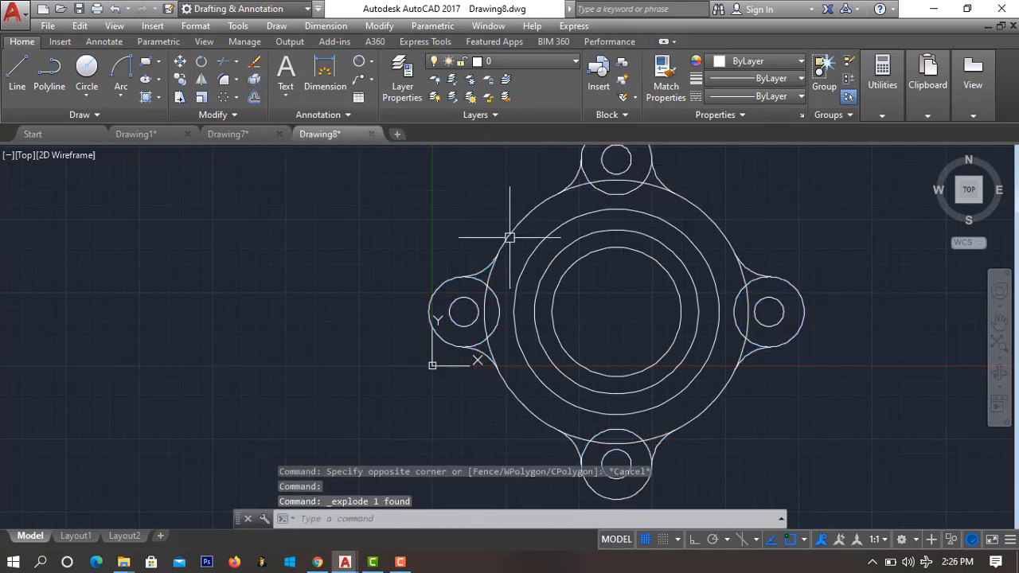
Step: Trim the inner arcs of the lobe circles and the large circle at all four lobes, leaving one continuous flange outline
click(218, 64)
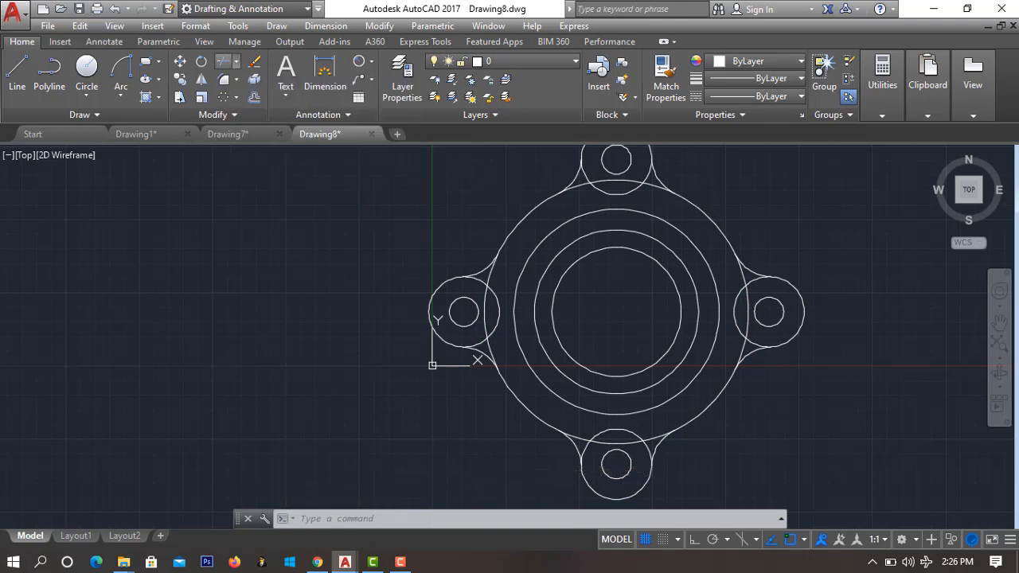
key(Return)
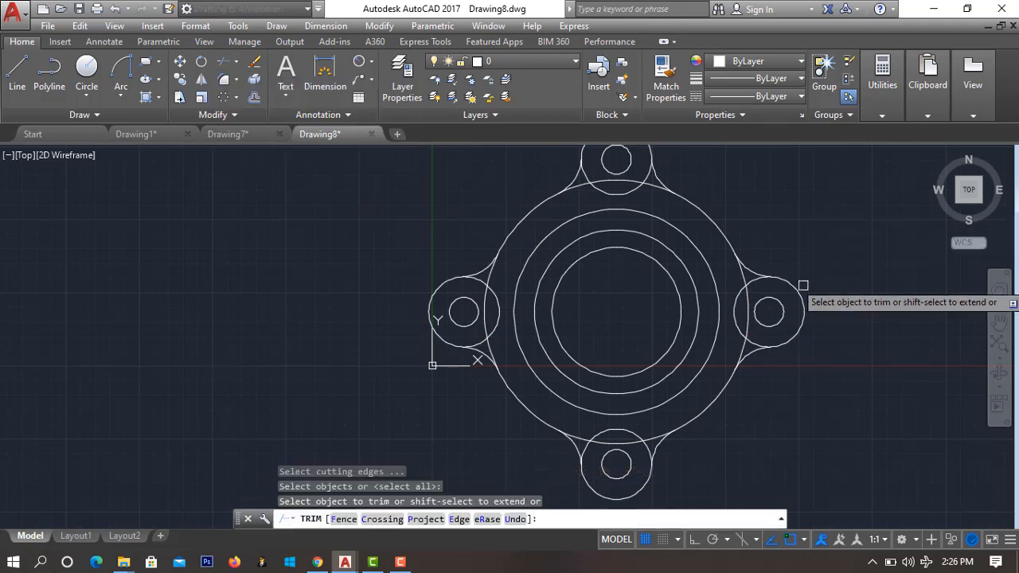
click(745, 286)
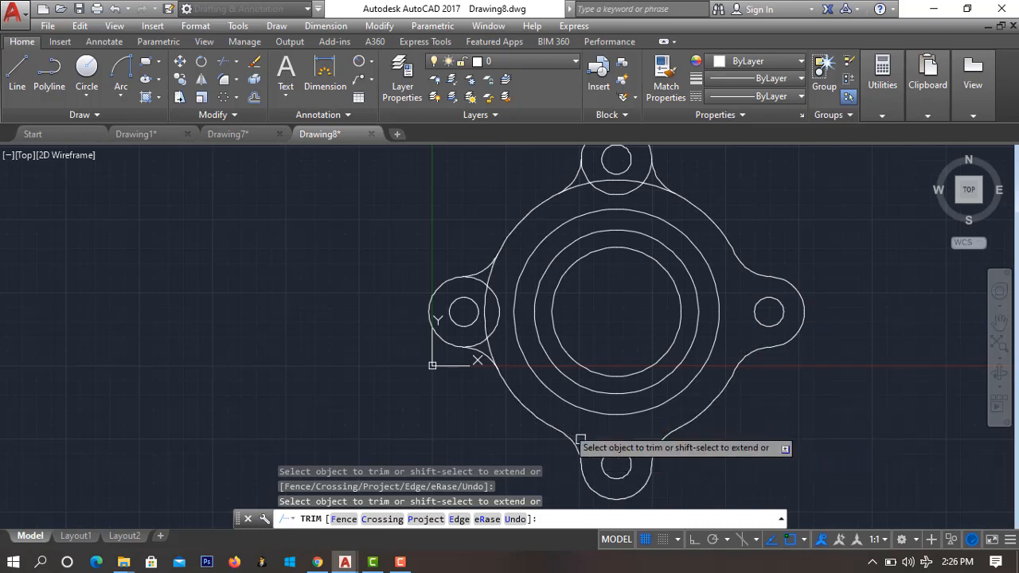
click(484, 337)
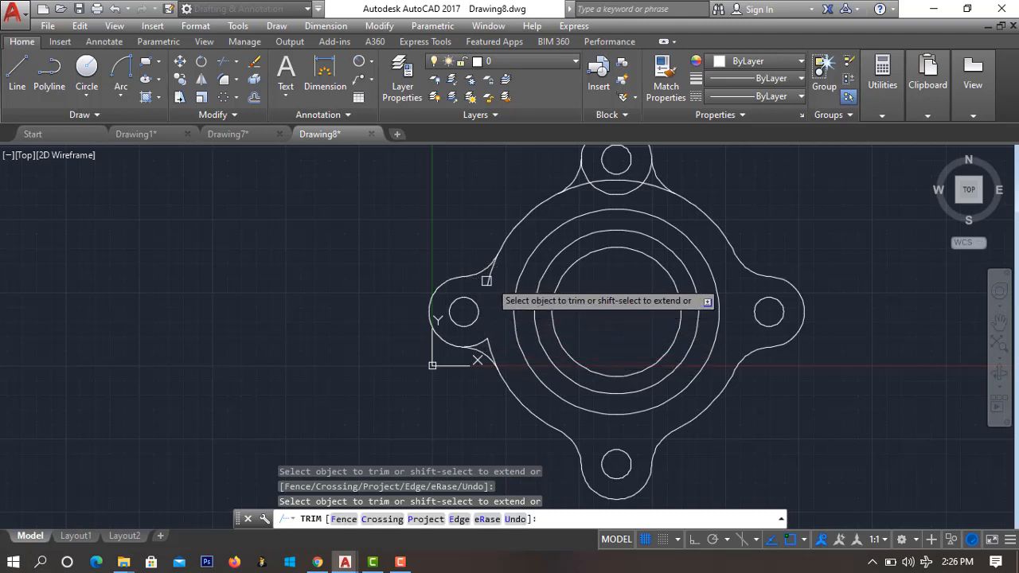
click(491, 344)
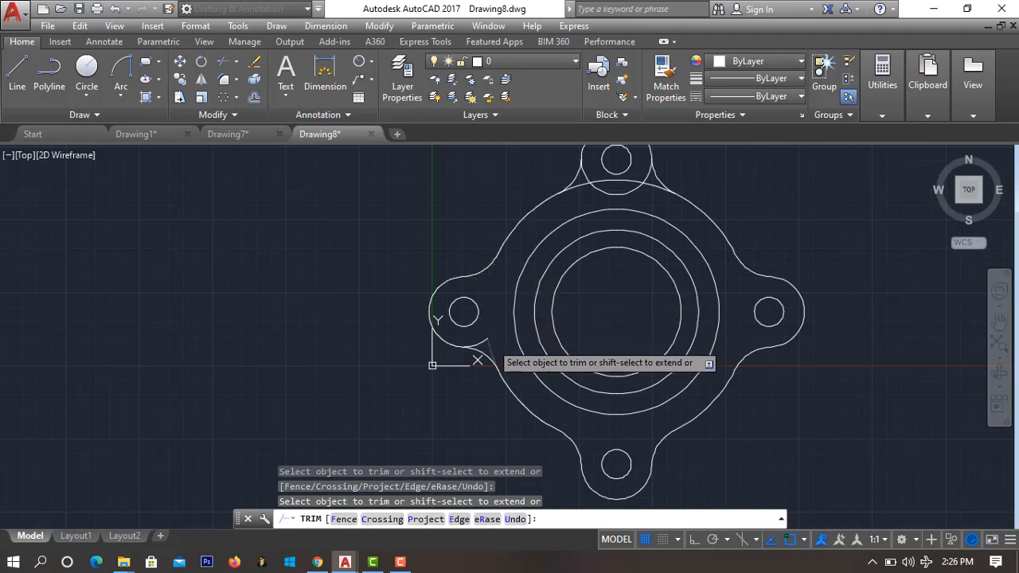
click(482, 343)
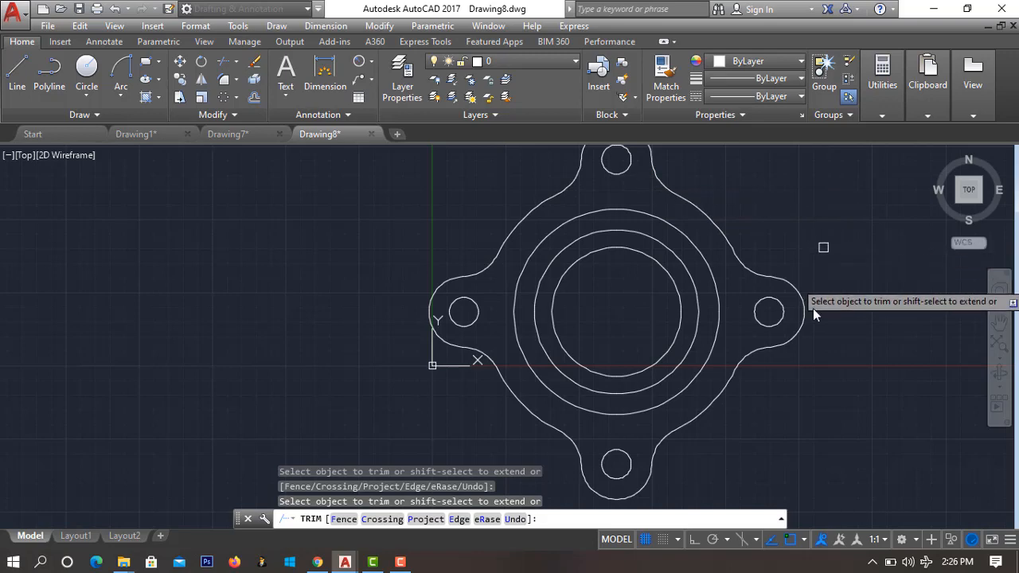
scroll(815, 341, down, 4)
scroll(812, 327, up, 4)
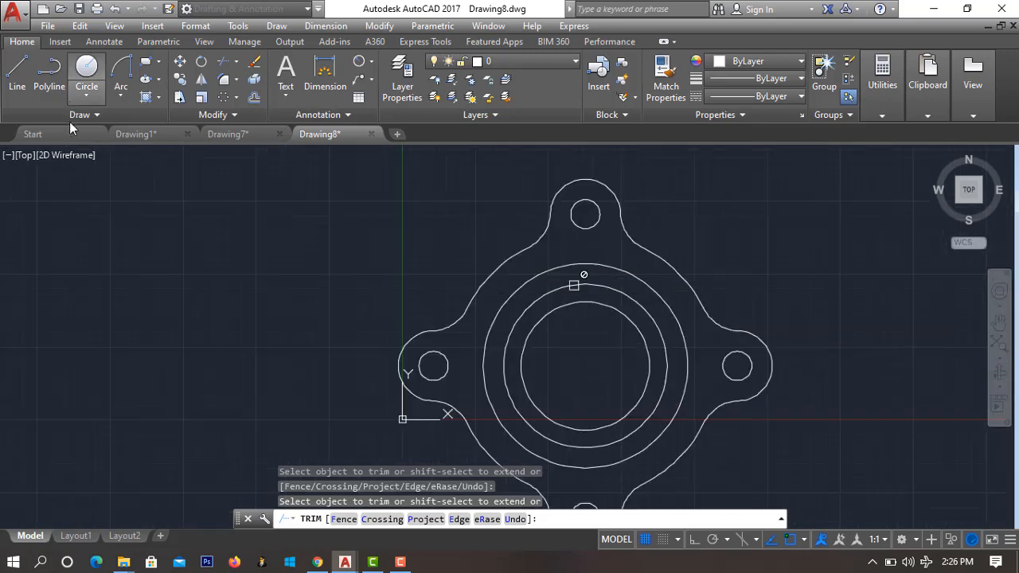
key(Escape)
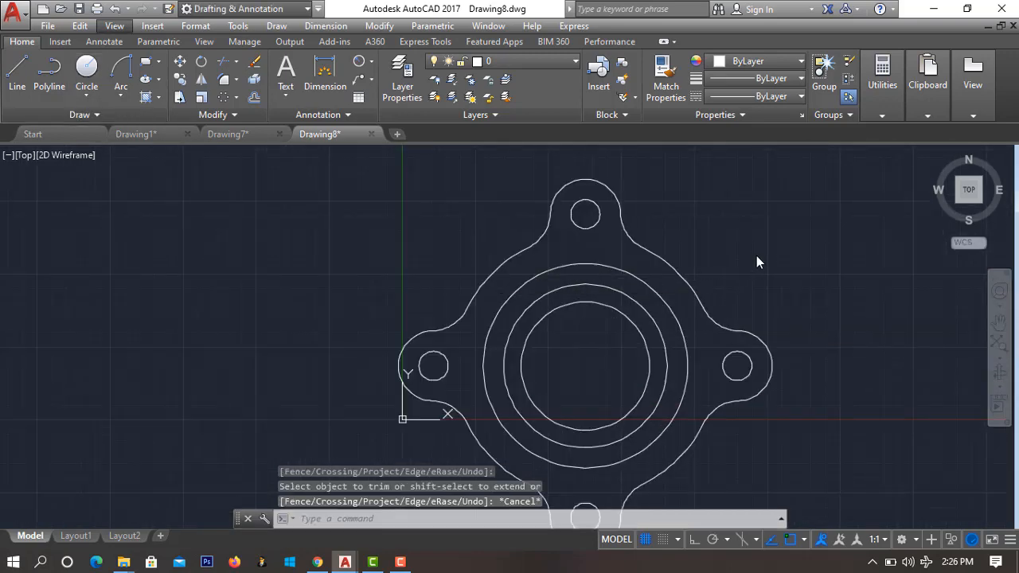
mouse_move(768, 268)
middle_down()
mouse_move(705, 215)
mouse_move(727, 210)
middle_up()
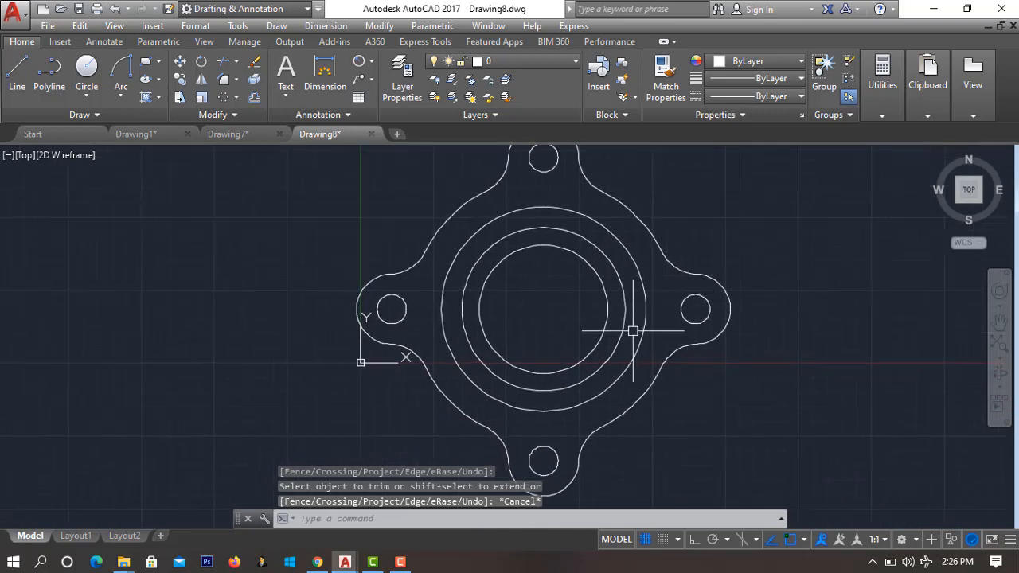
scroll(642, 348, up, 3)
scroll(676, 355, down, 5)
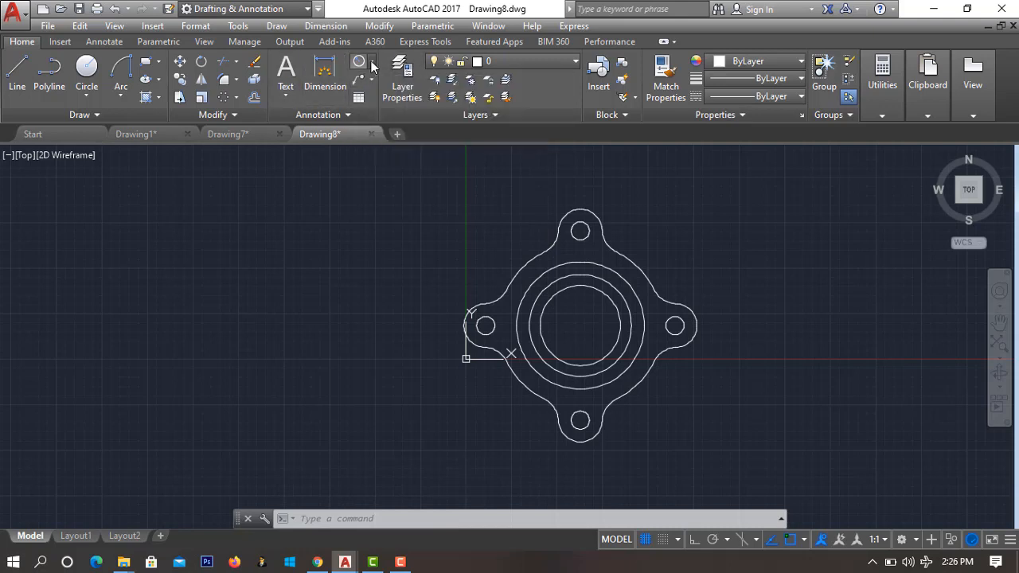
click(371, 61)
click(403, 209)
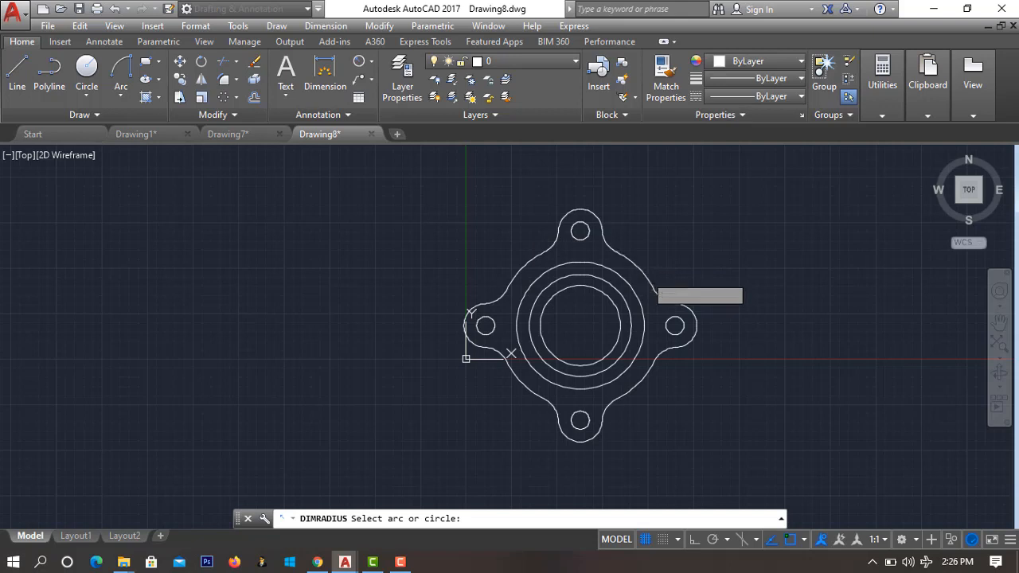
click(634, 275)
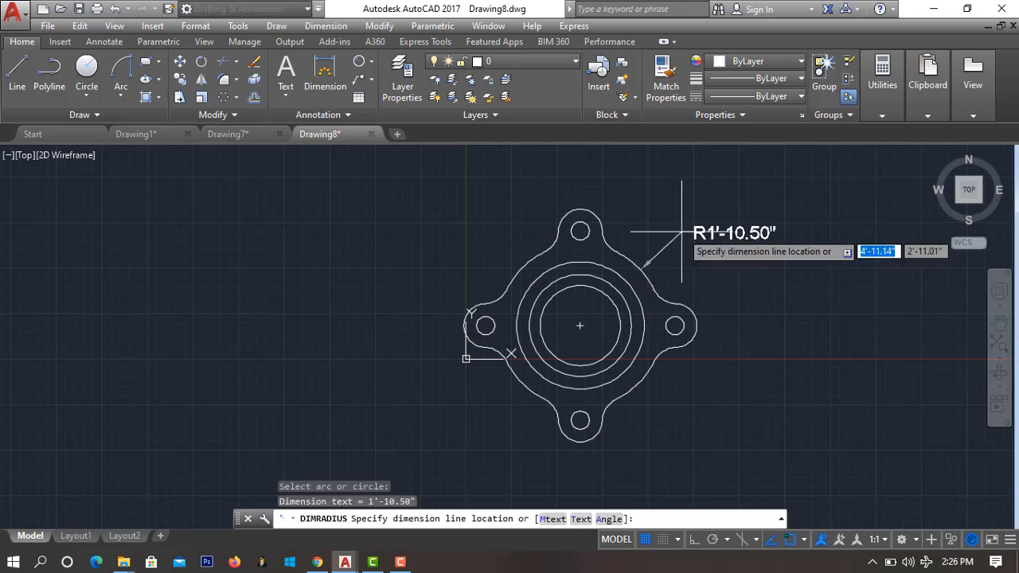
key(Escape)
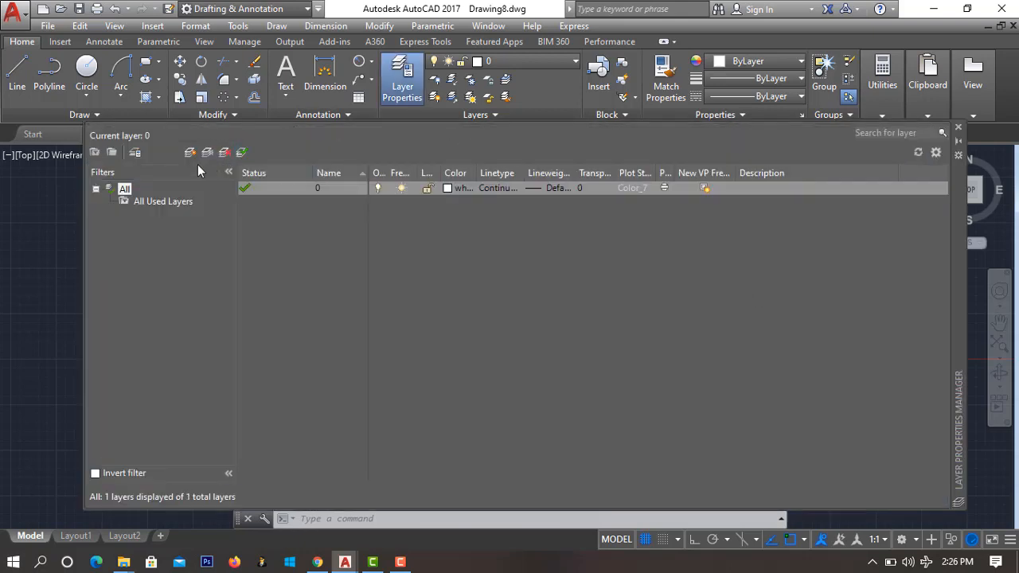
Step: Create a new layer named dimension with index color 20
key(alt+n)
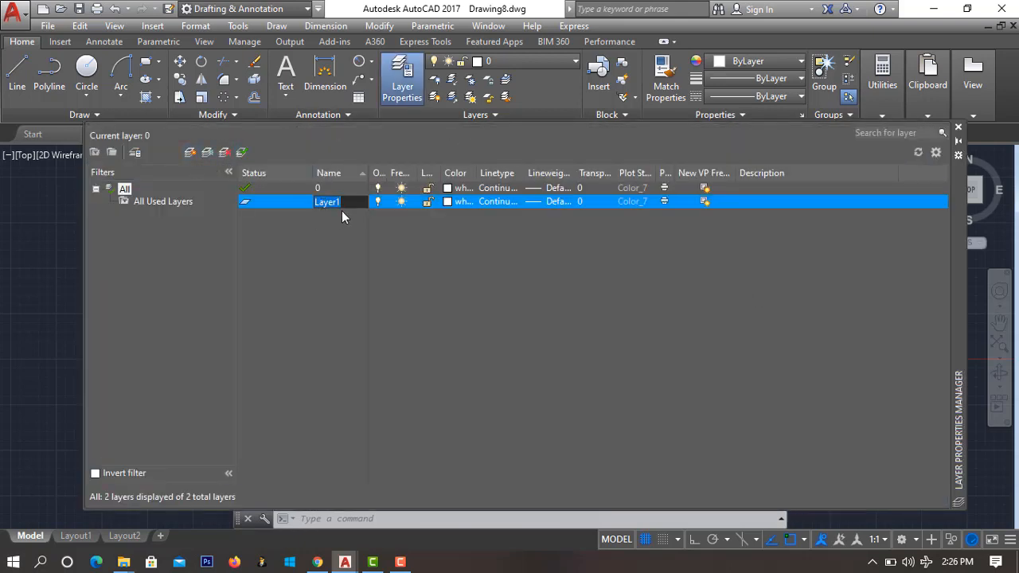
text(d)
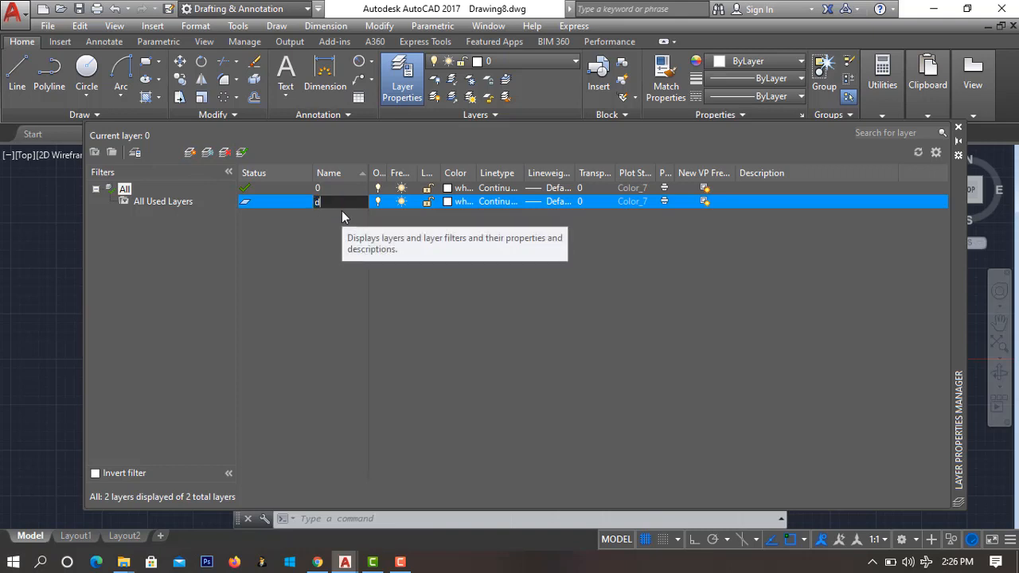
text(imension)
click(448, 203)
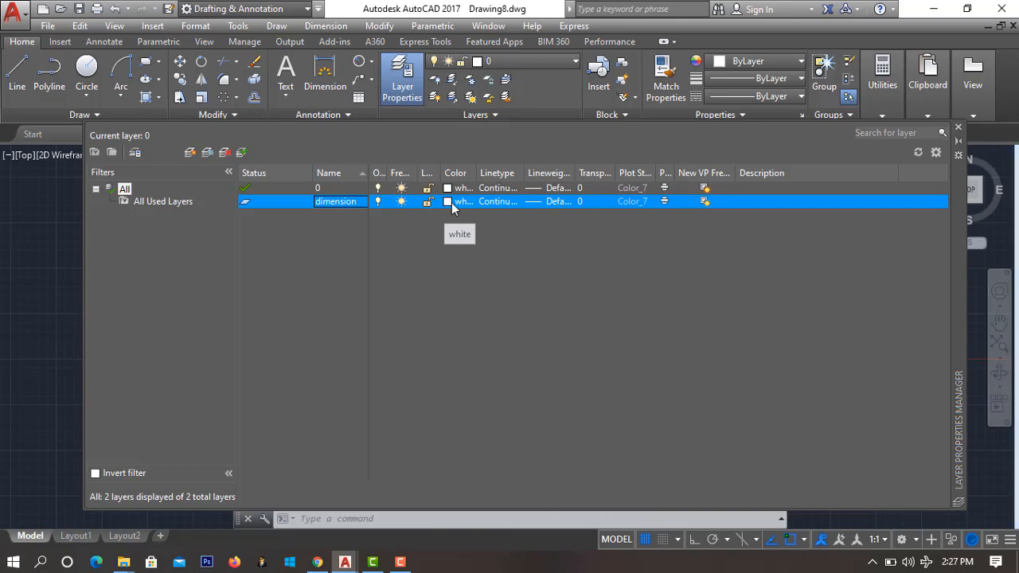
click(450, 202)
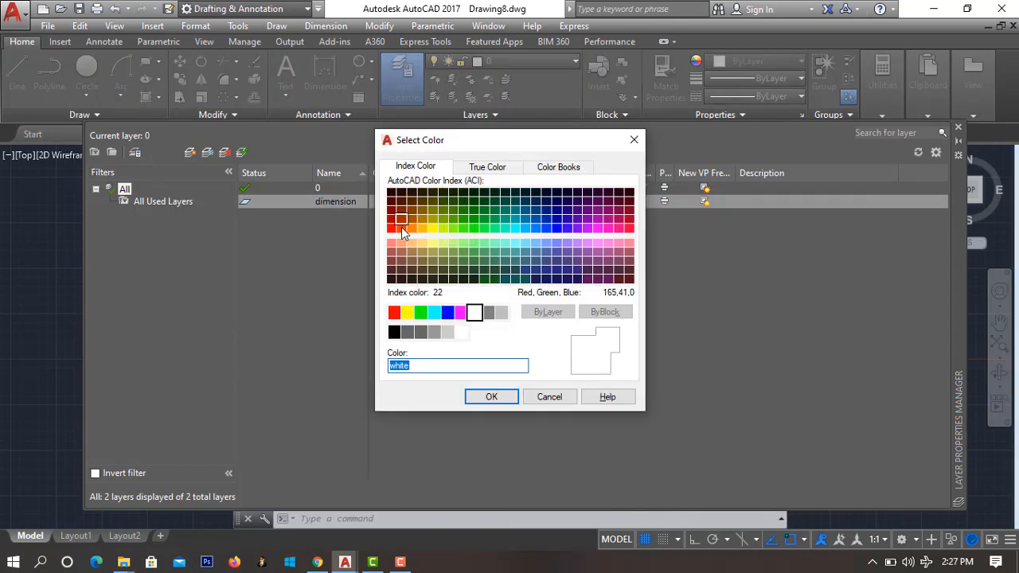
click(401, 228)
click(491, 403)
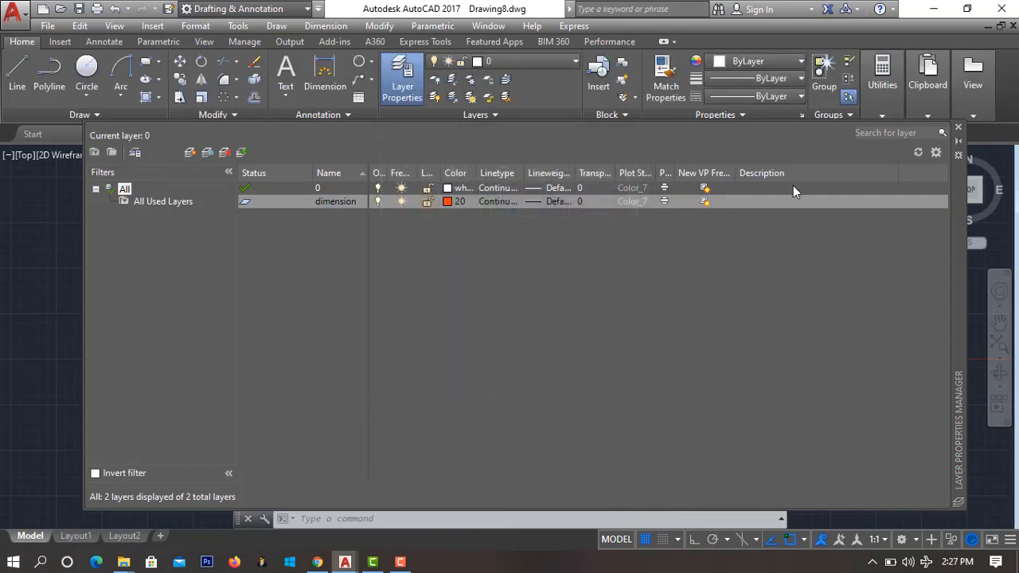
click(957, 128)
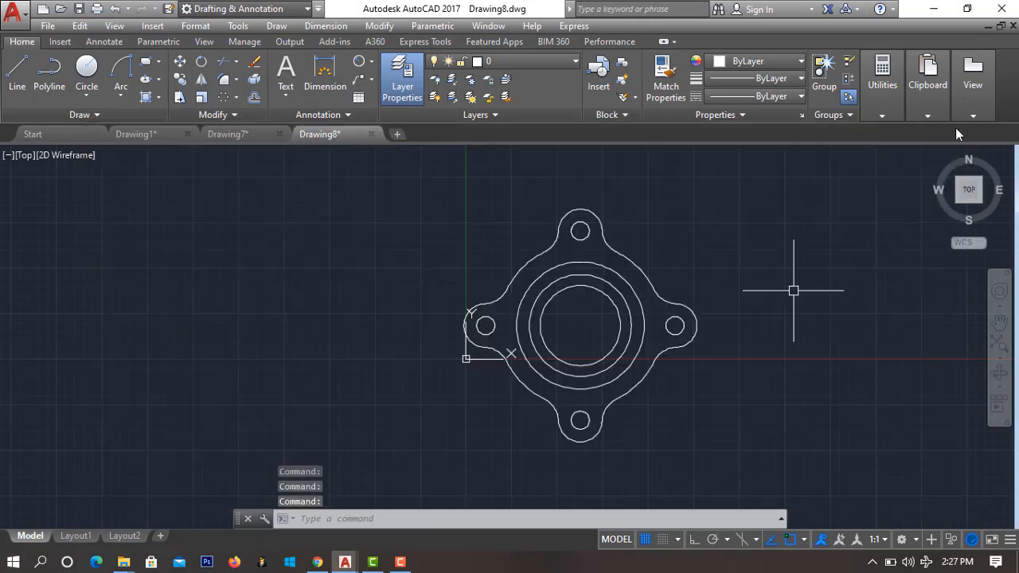
Step: Add a radius dimension to the innermost circle on layer 0 and delete it again
click(372, 63)
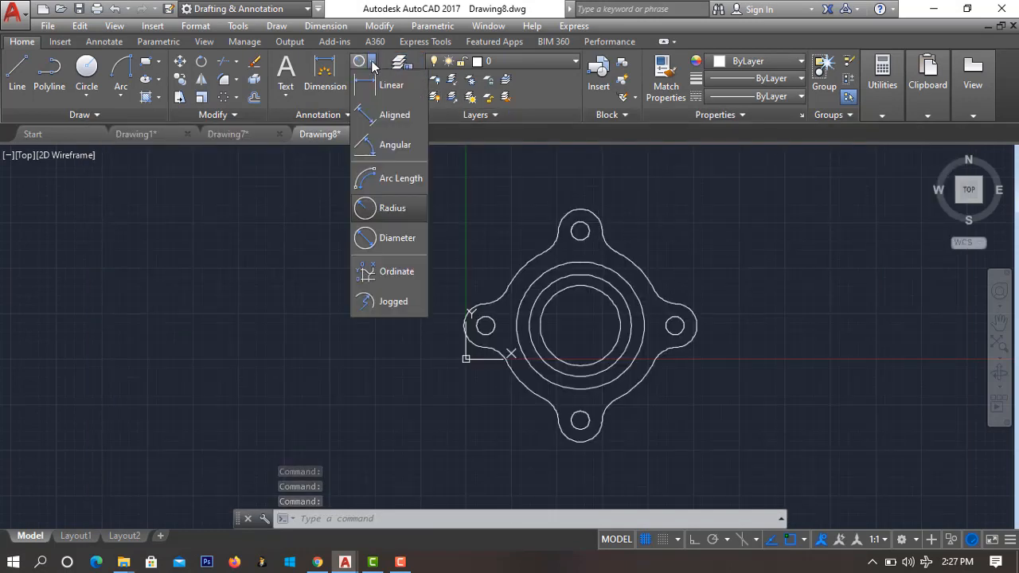
click(385, 208)
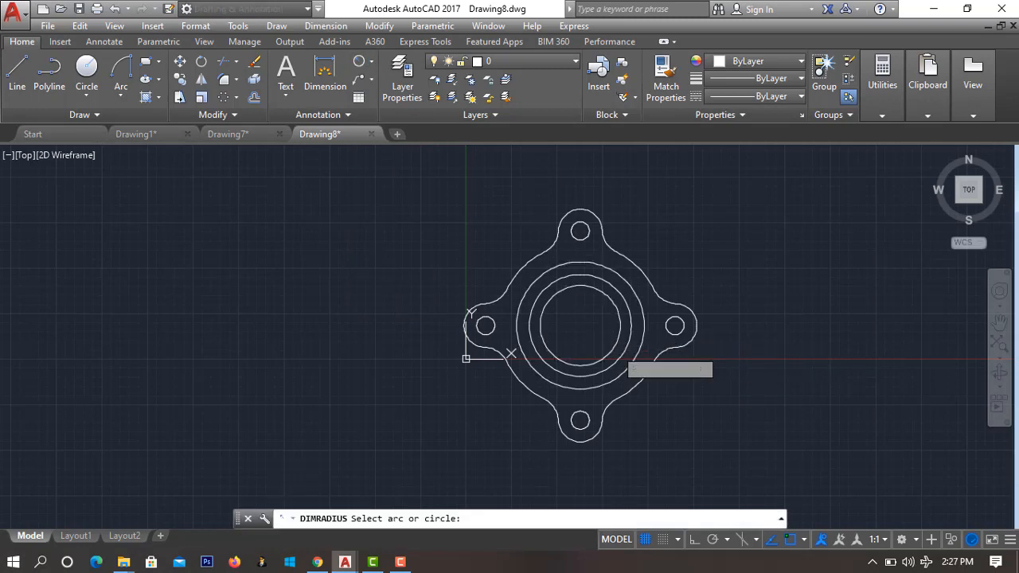
click(621, 358)
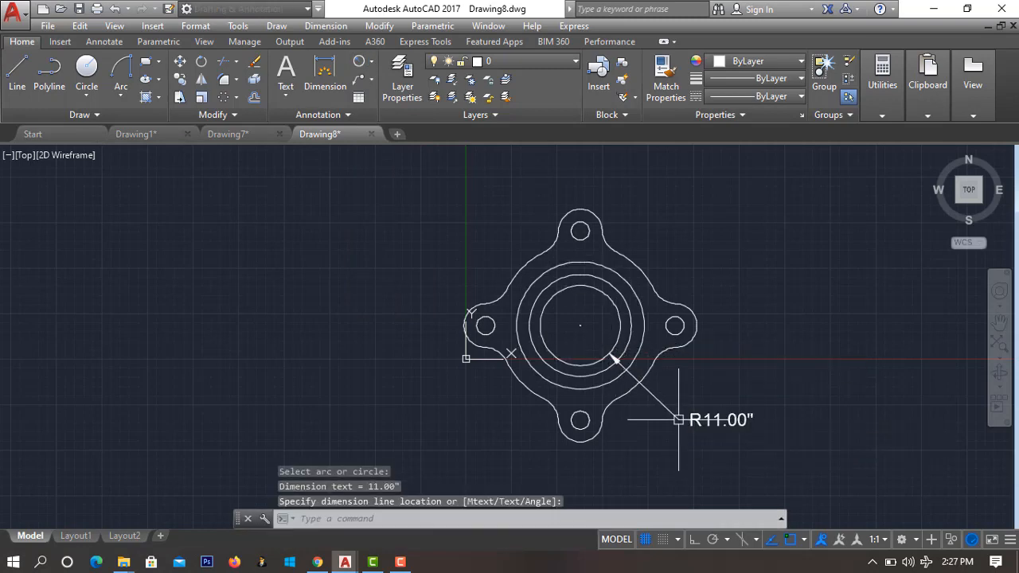
click(679, 420)
click(712, 421)
key(Delete)
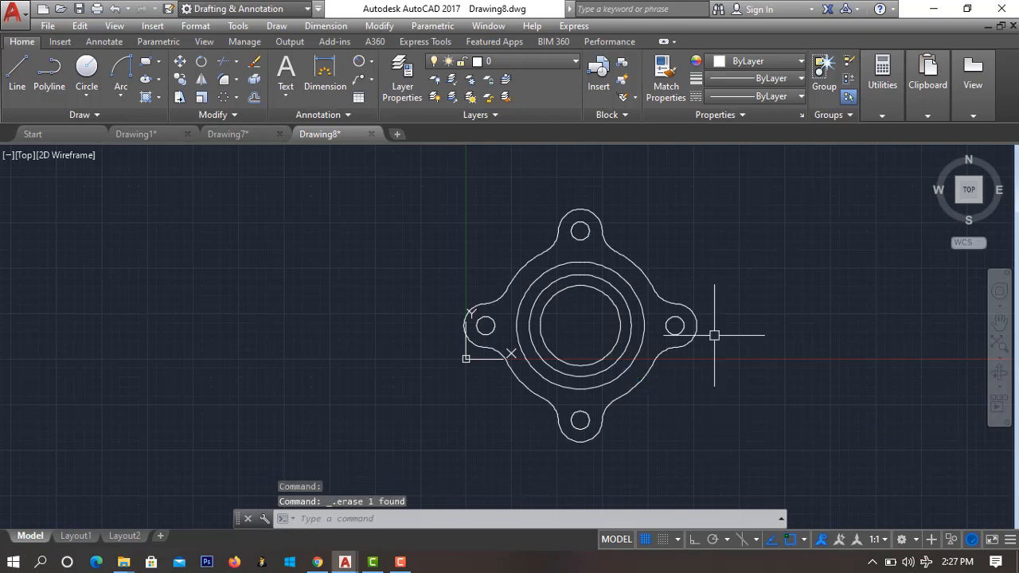
Step: Make the dimension layer current and add a radius dimension to the innermost circle, placed outside the flange's lower-right side
click(568, 60)
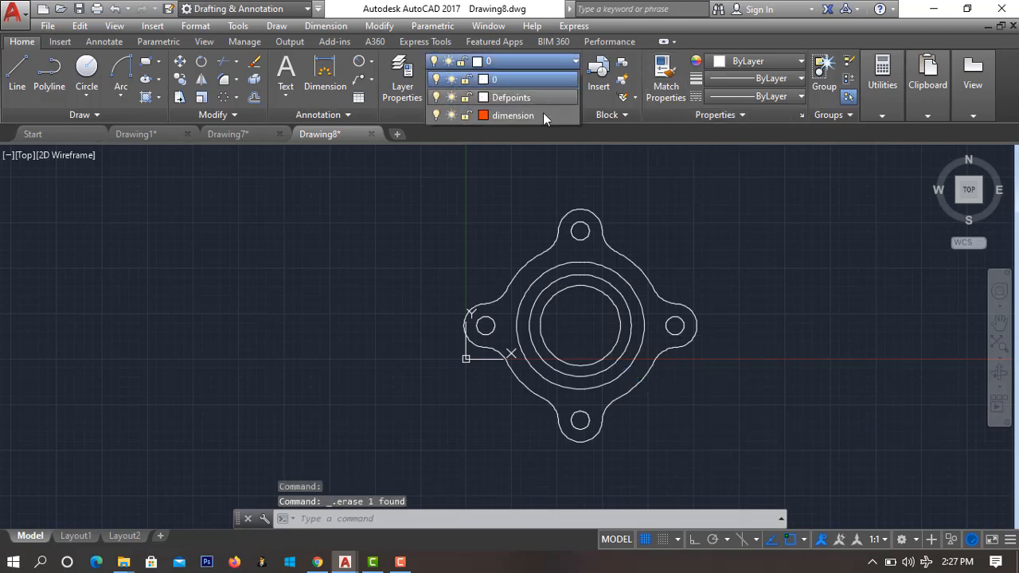
click(542, 117)
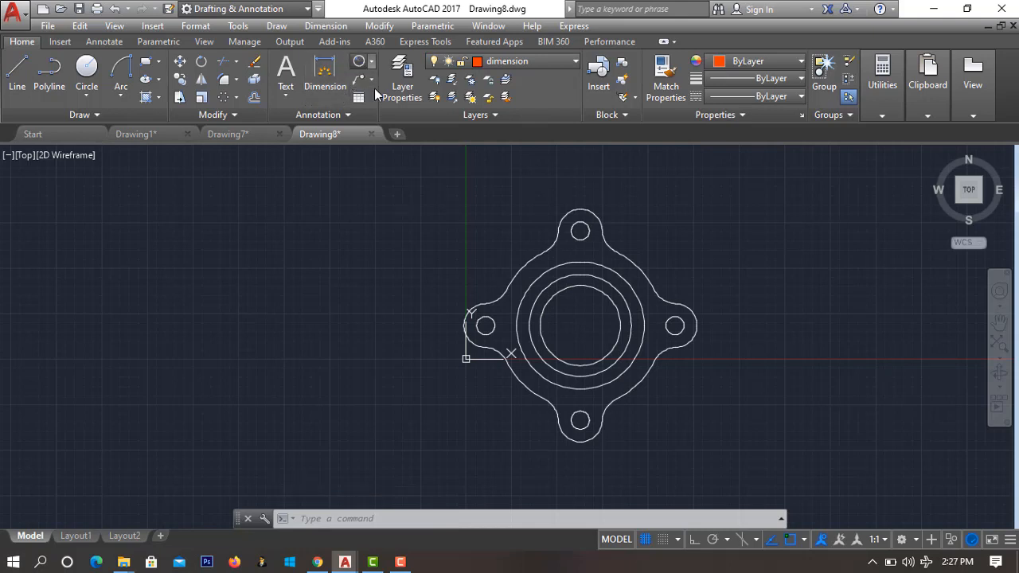
click(359, 61)
click(614, 346)
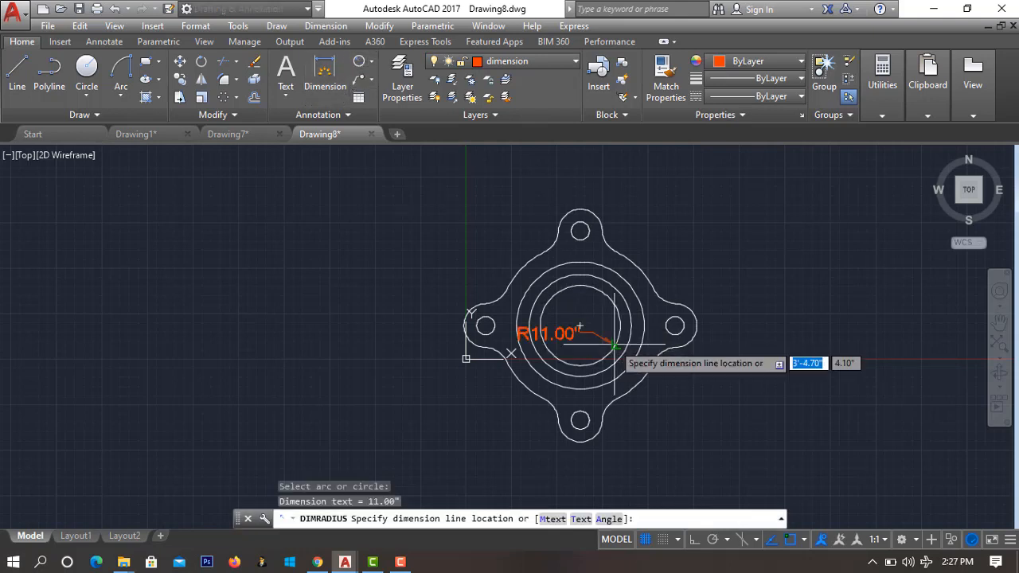
click(700, 434)
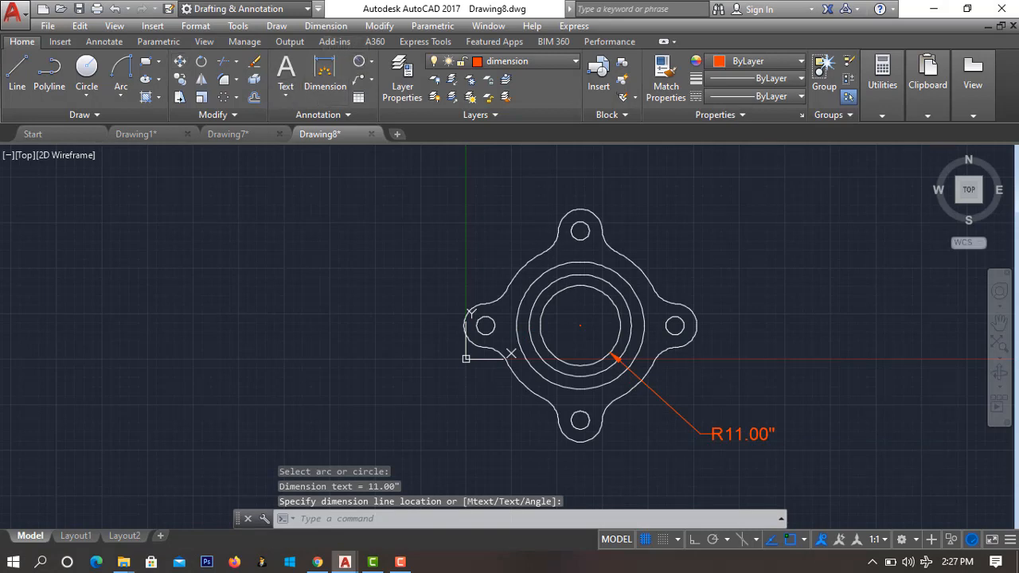
Step: Add a radius dimension to the middle of the three concentric circles, placed outside the flange's upper-left side
click(359, 61)
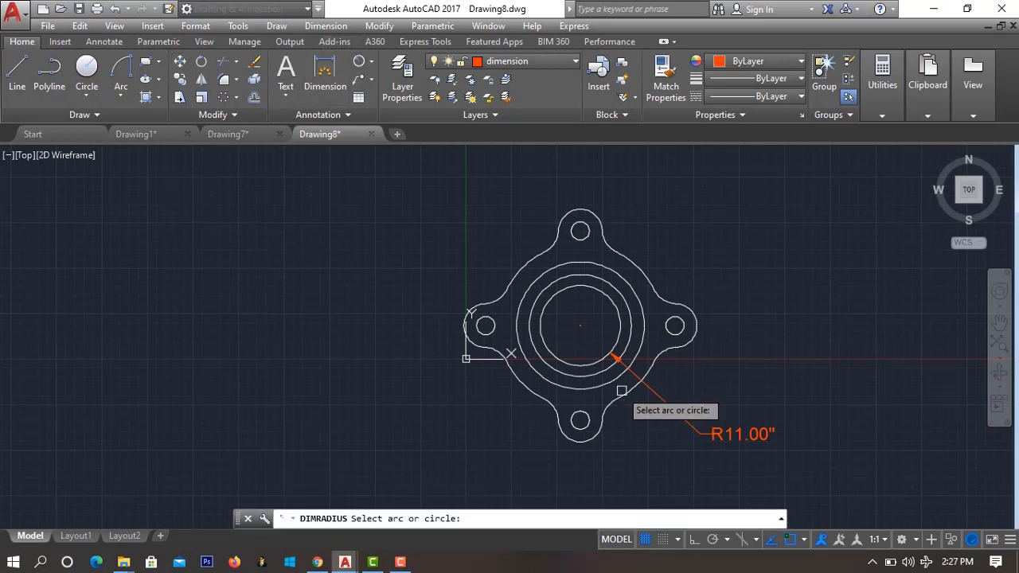
click(531, 296)
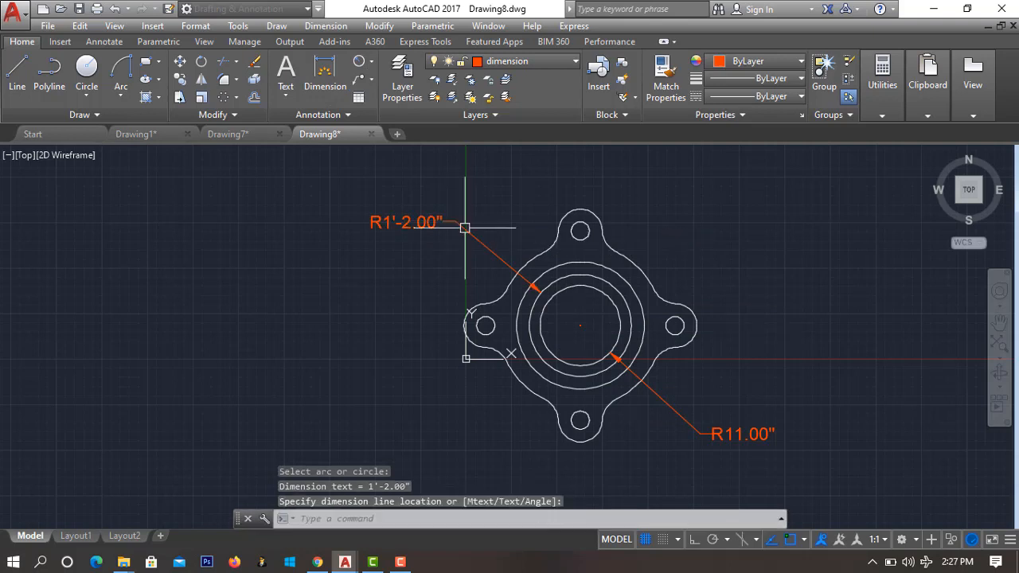
click(540, 61)
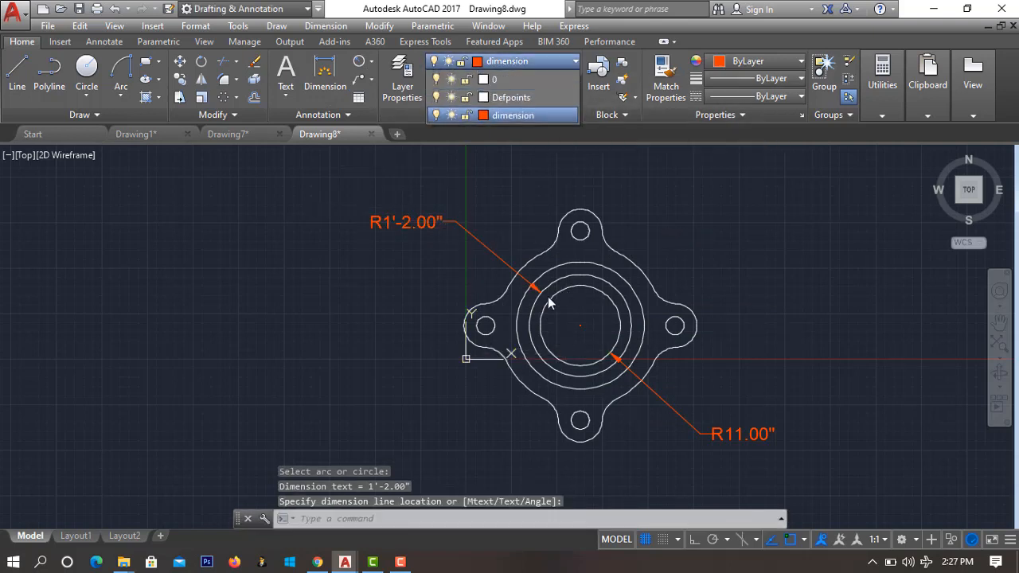
Step: Keep the dimension layer current and add a radius dimension to the outermost of the three concentric circles, placed outside the flange's lower-left side
click(496, 116)
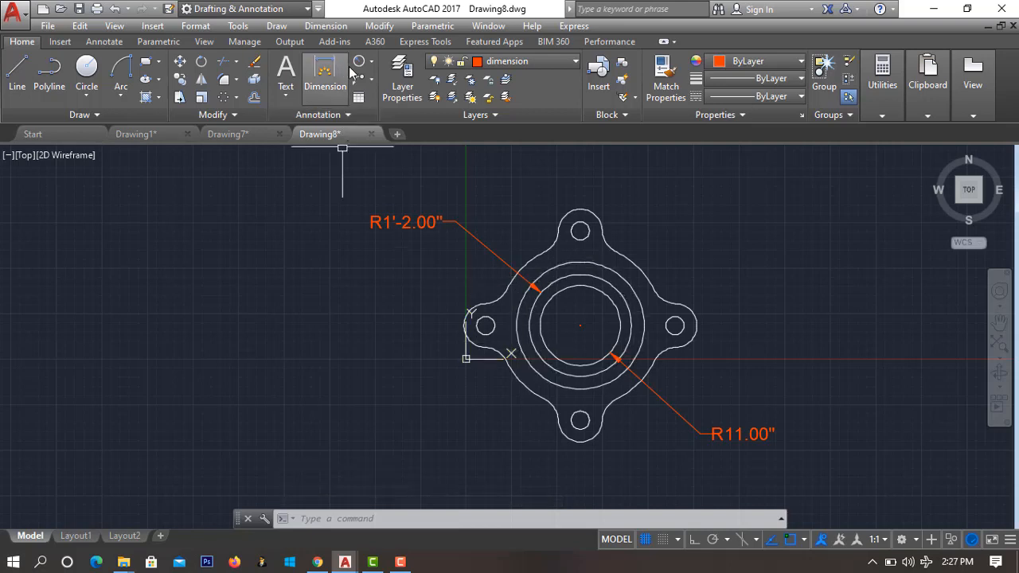
click(354, 66)
click(525, 362)
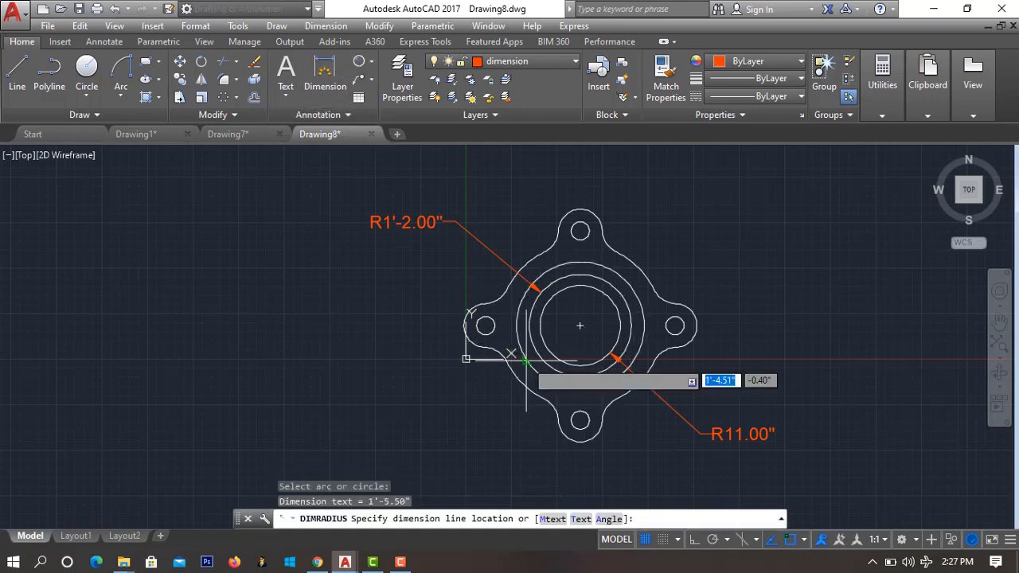
click(501, 368)
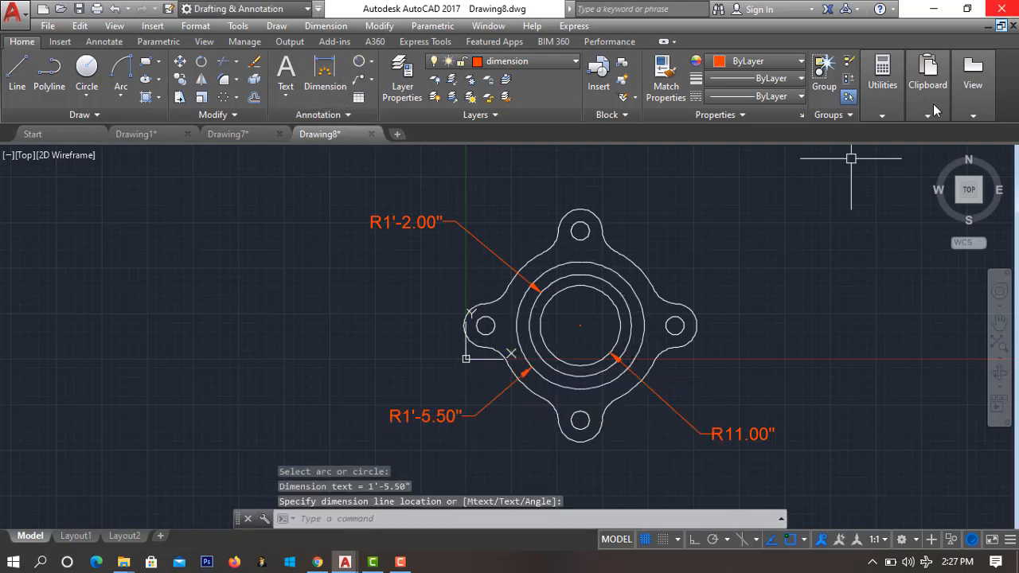
Step: Add a radius dimension to the large outline arc between the top and right lobes, placed outside the flange's upper-right side
click(359, 61)
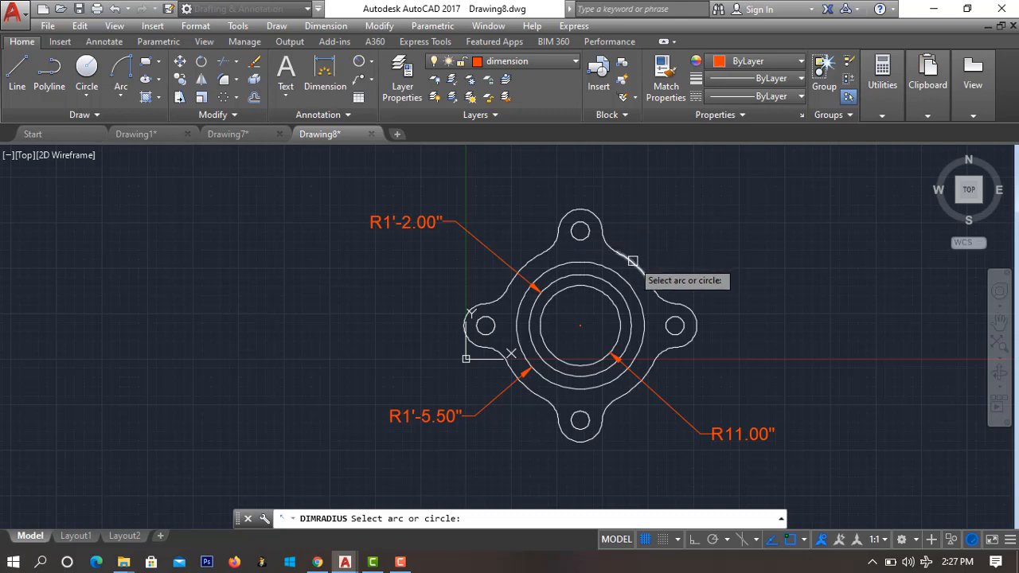
click(632, 256)
click(675, 243)
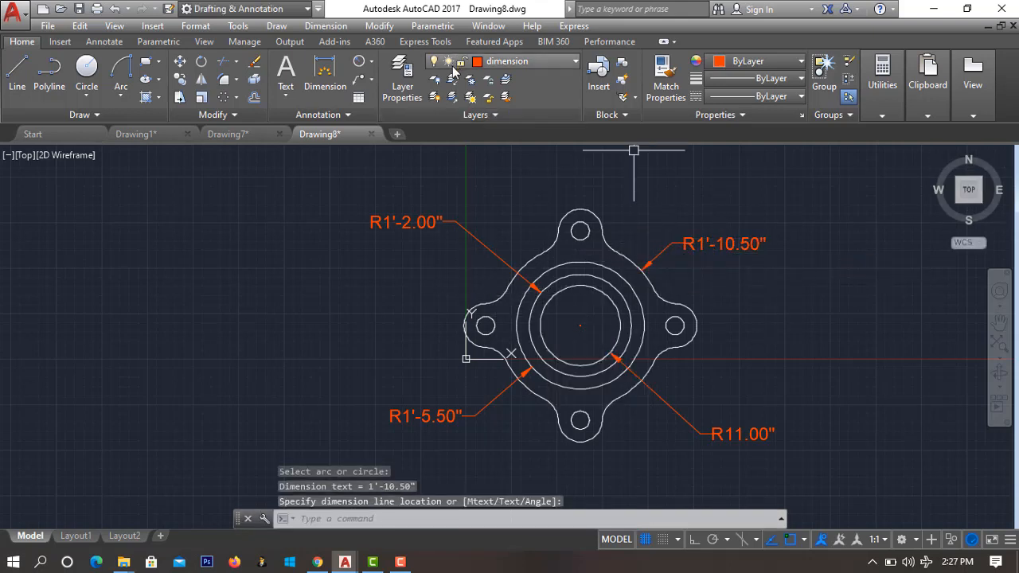
Step: Add radius dimensions to the right lobe's outer arc and to its small hole, both placed to the right of the flange
key(Return)
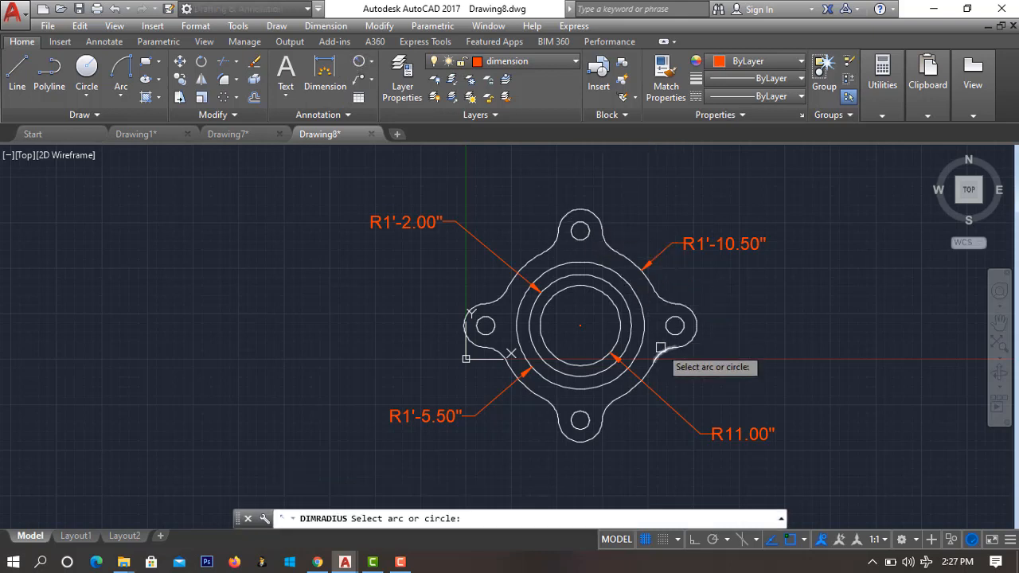
click(685, 328)
click(756, 326)
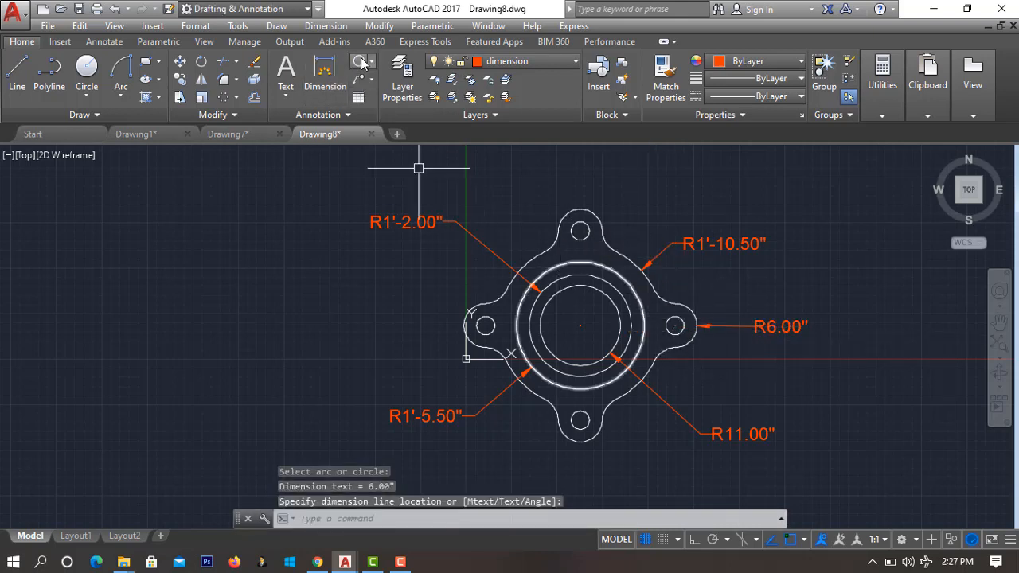
click(360, 63)
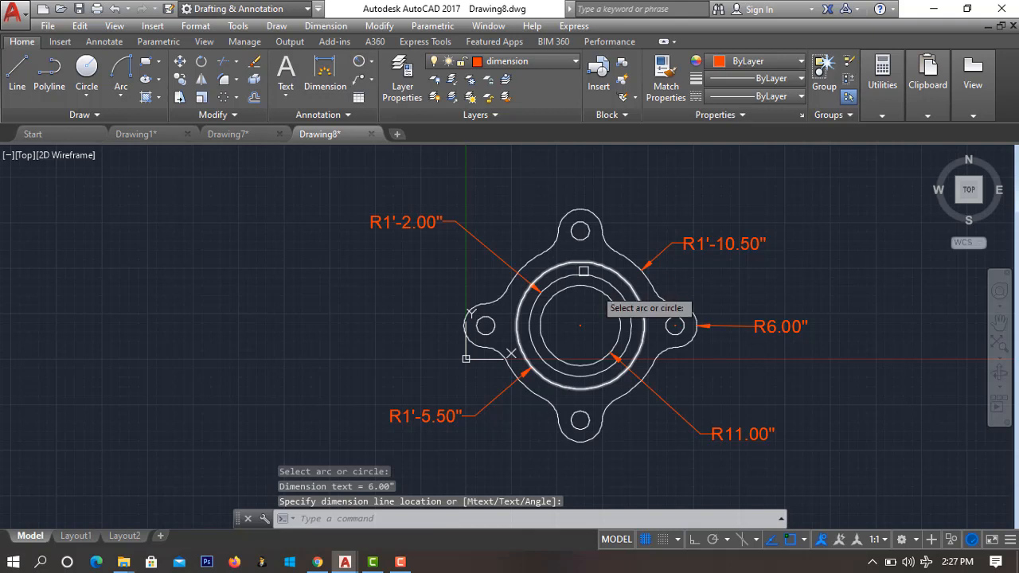
click(674, 324)
click(736, 287)
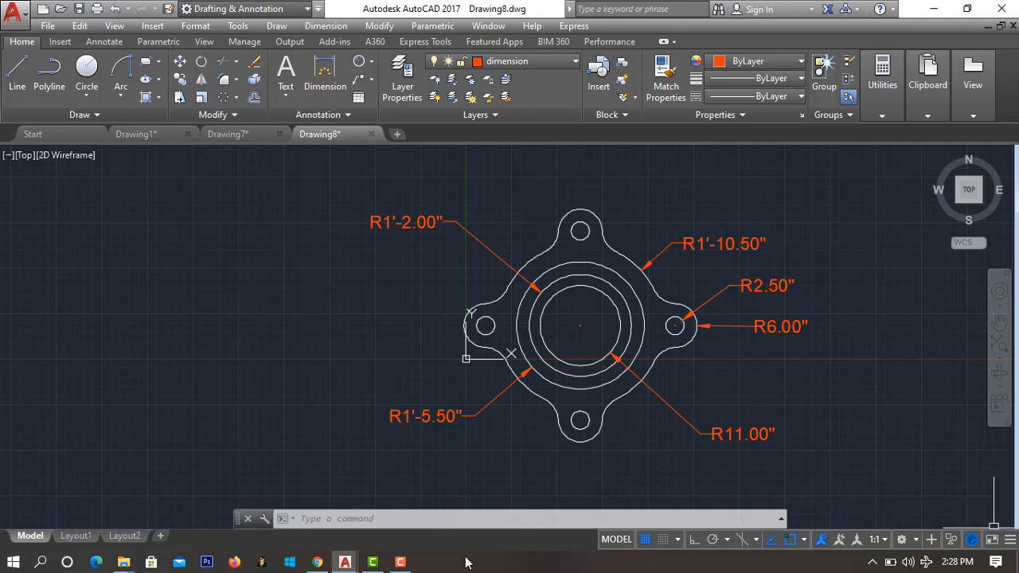
click(403, 563)
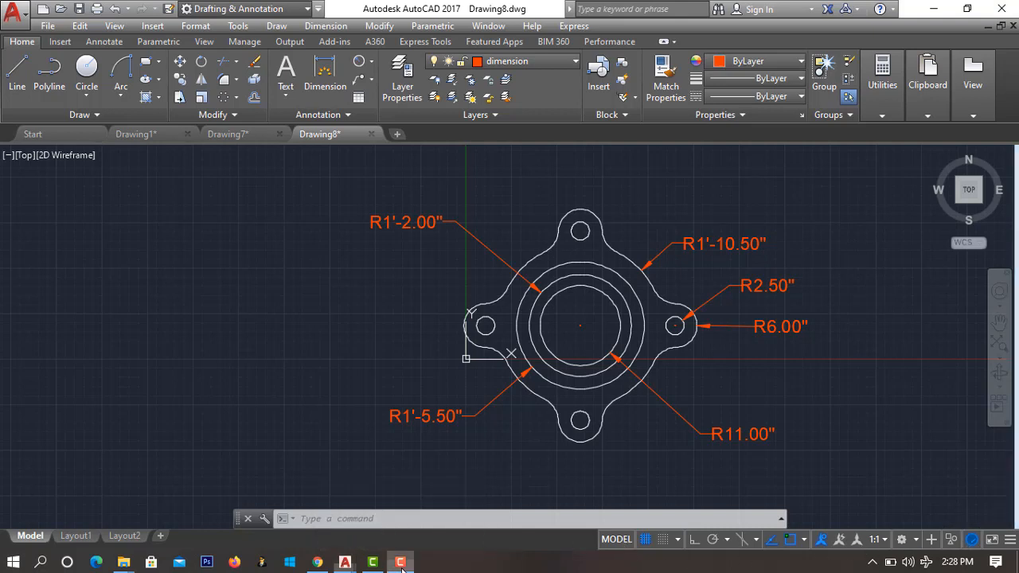